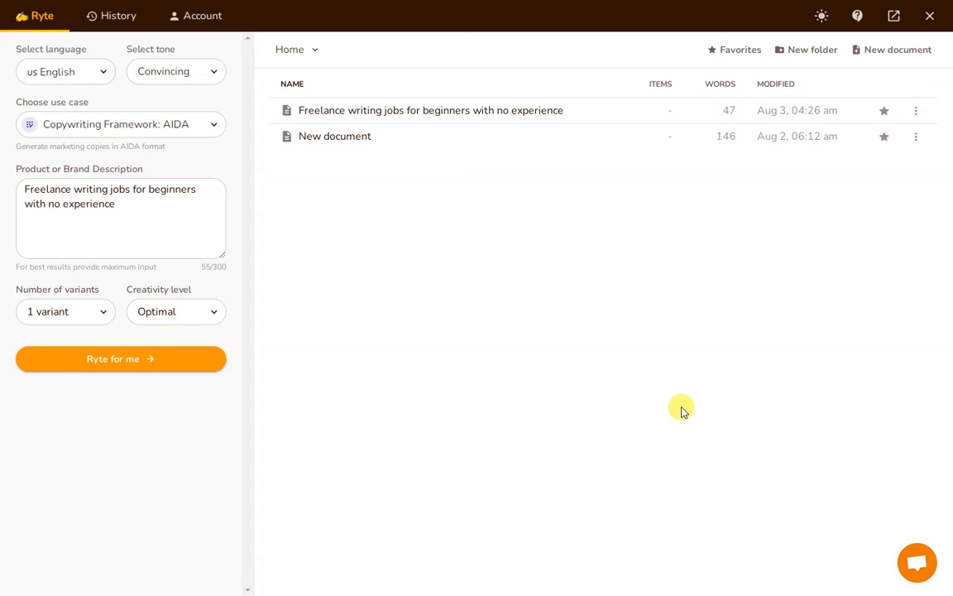
left_click(53, 73)
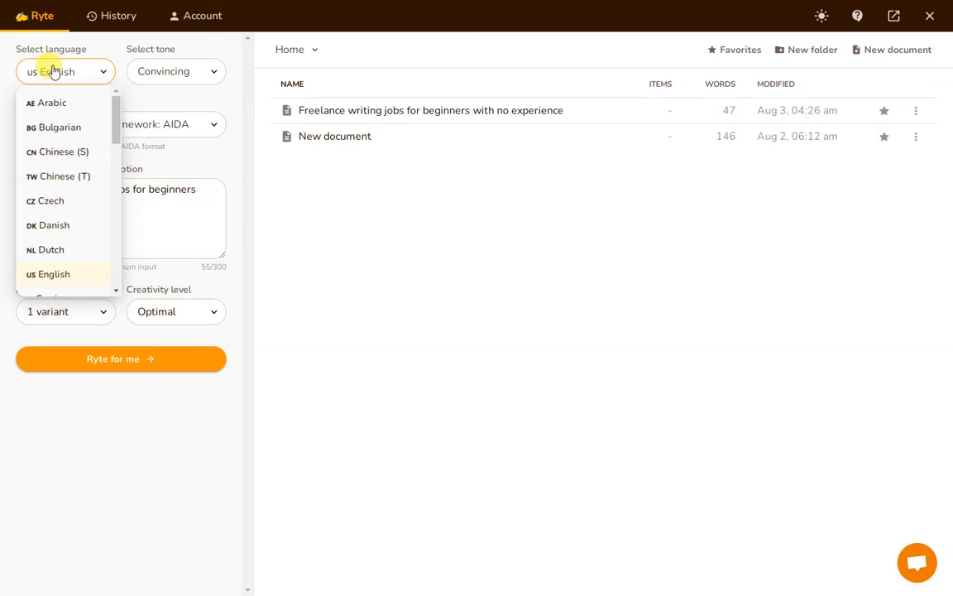
left_click(53, 73)
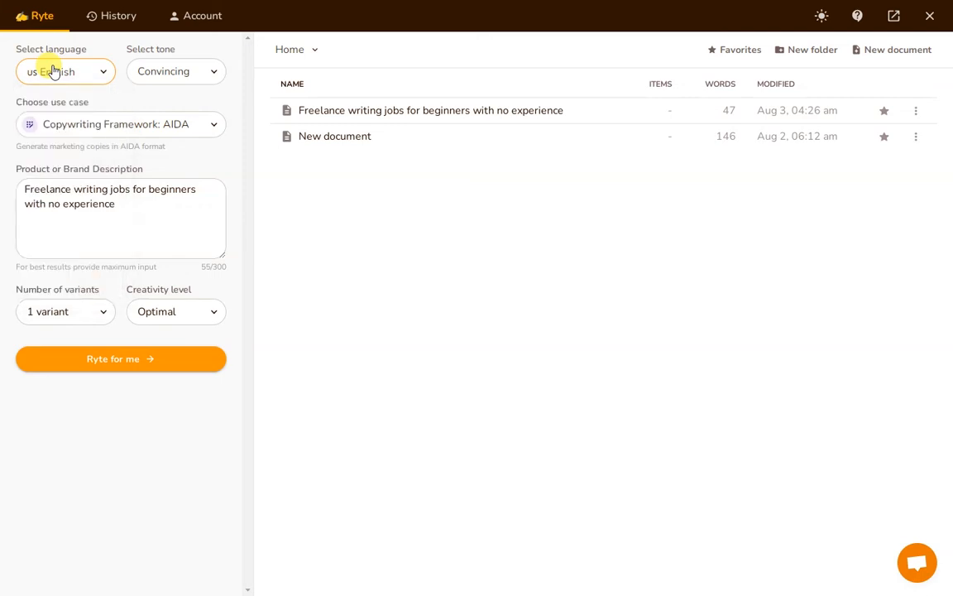
left_click(185, 75)
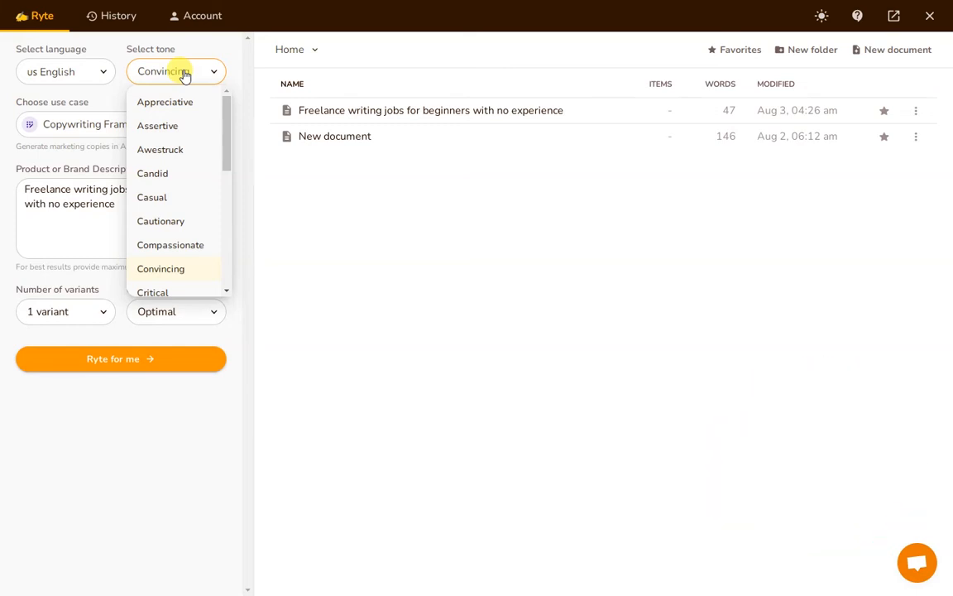
left_click(182, 75)
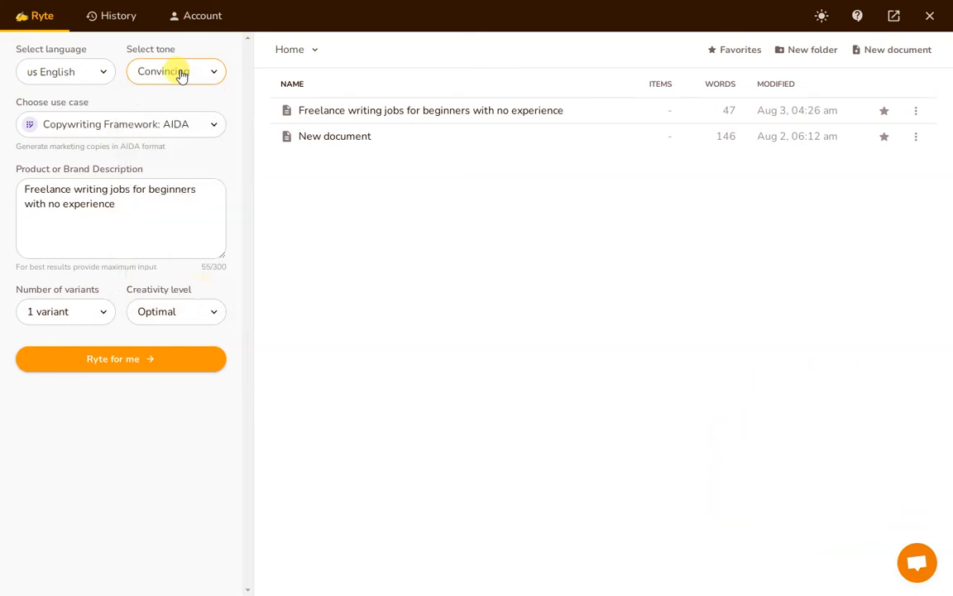
- Choose Profile Bio as the use case and get ready to fill in the description about you
left_click(159, 134)
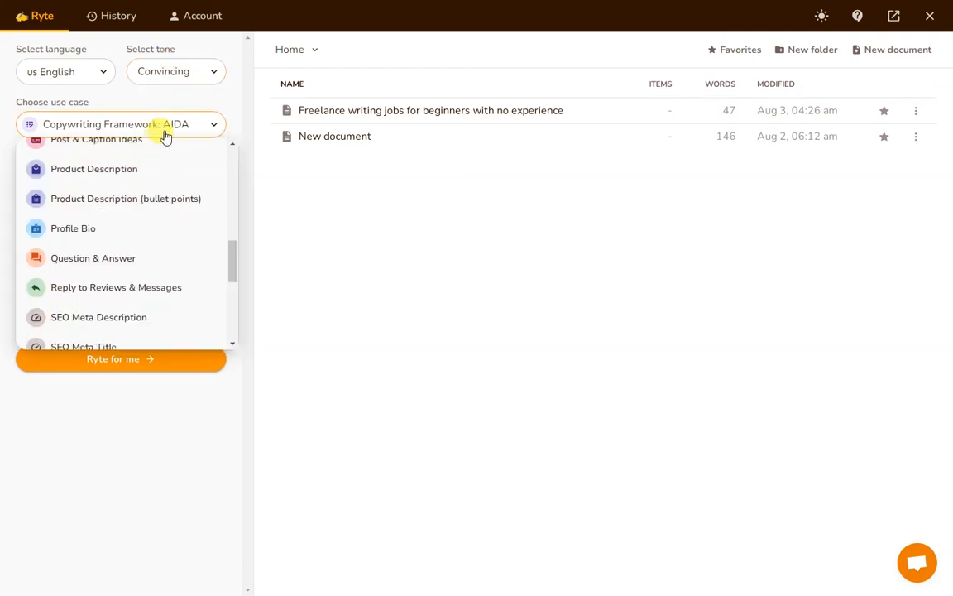
left_click_drag(234, 268, 233, 175)
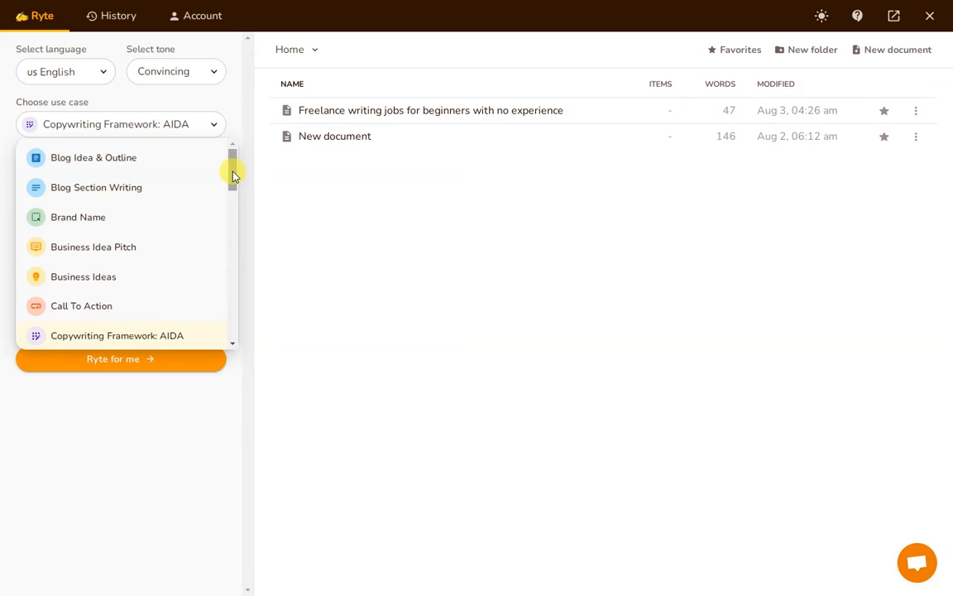
left_click_drag(233, 175, 185, 265)
left_click(157, 271)
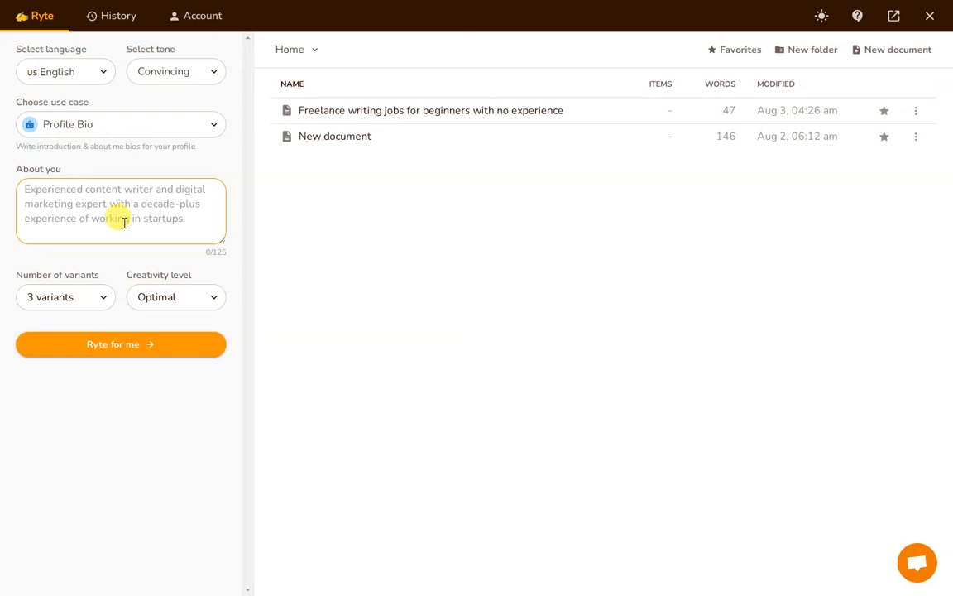
- Enter "I am a voice over artist" as the description about you and set the output to 1 variant
type("I")
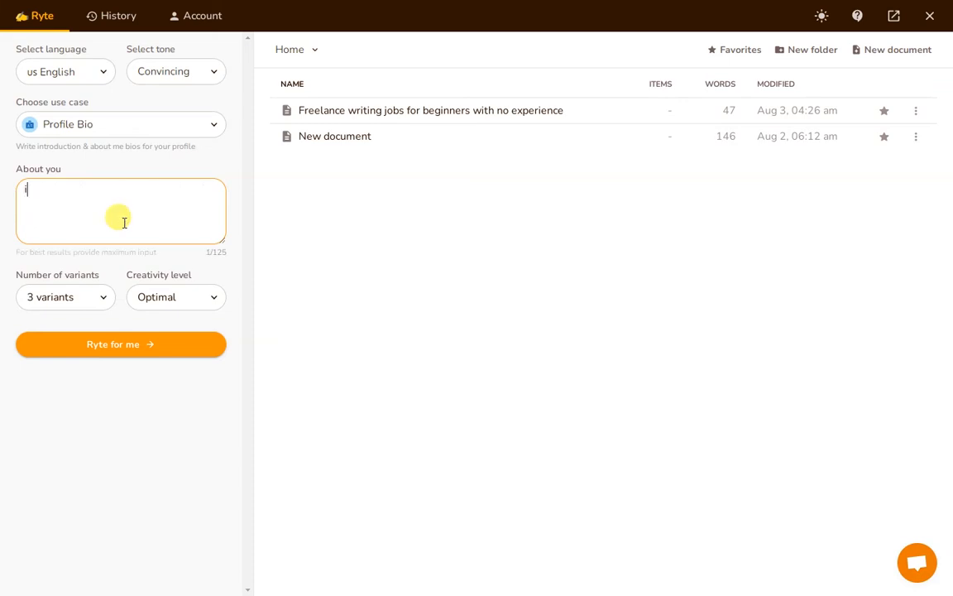
key("BackSpace")
key("BackSpace")
type("I am a voi")
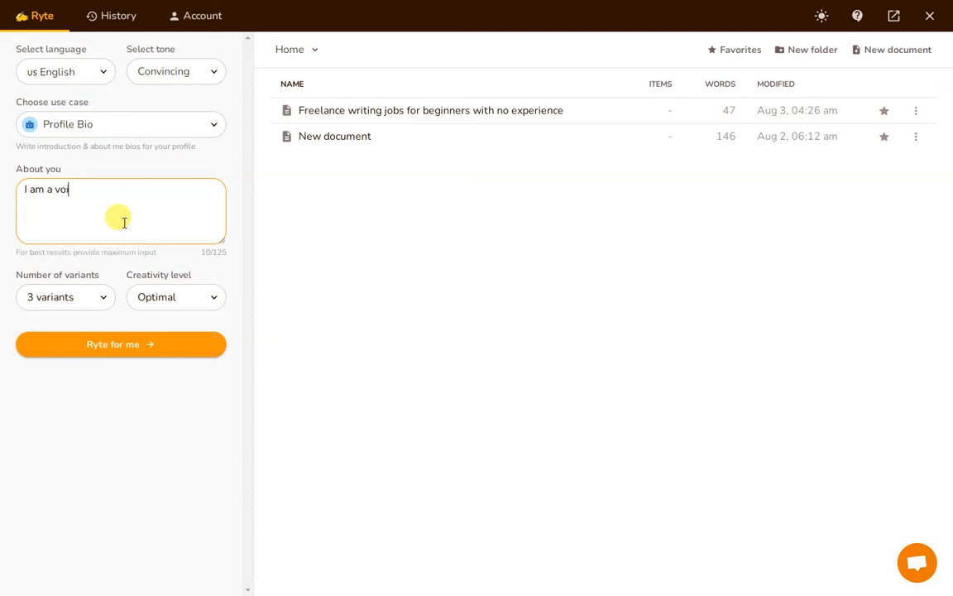
type("ce over artist")
left_click(65, 303)
left_click(69, 326)
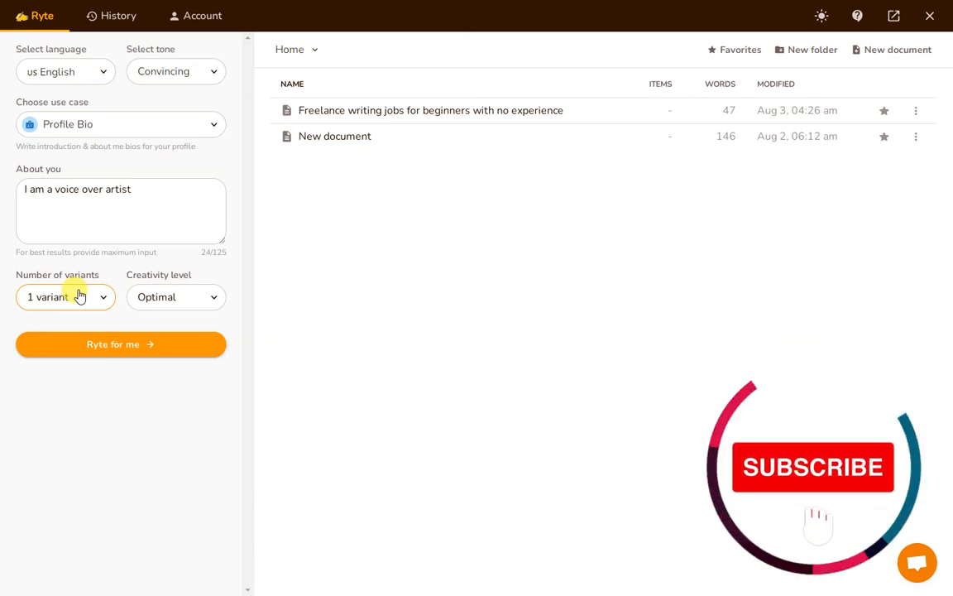
left_click(77, 297)
- Generate the profile bio and expand the resulting sentence into a paragraph
left_click(143, 334)
left_click(144, 343)
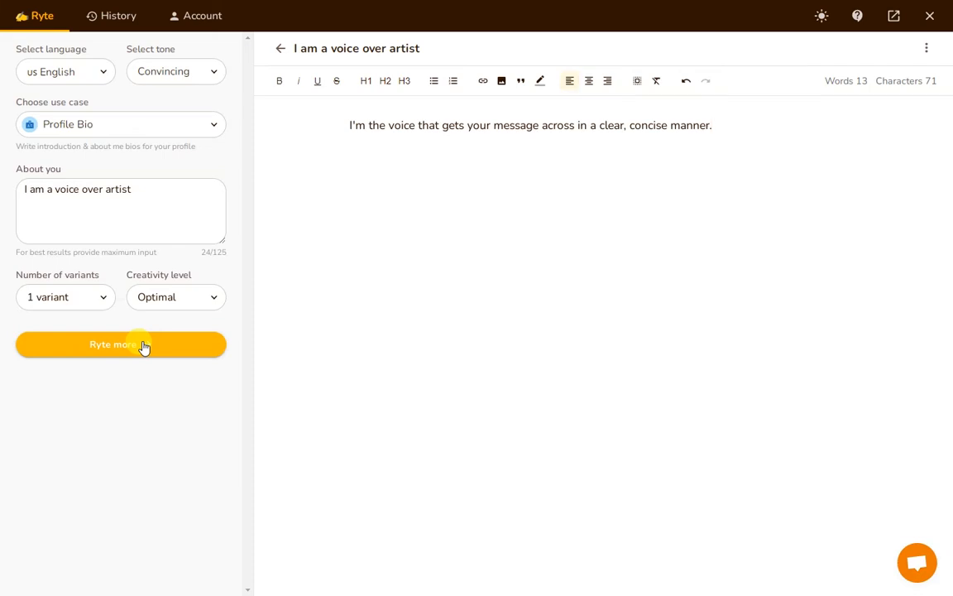
left_click_drag(712, 125, 340, 121)
left_click(572, 155)
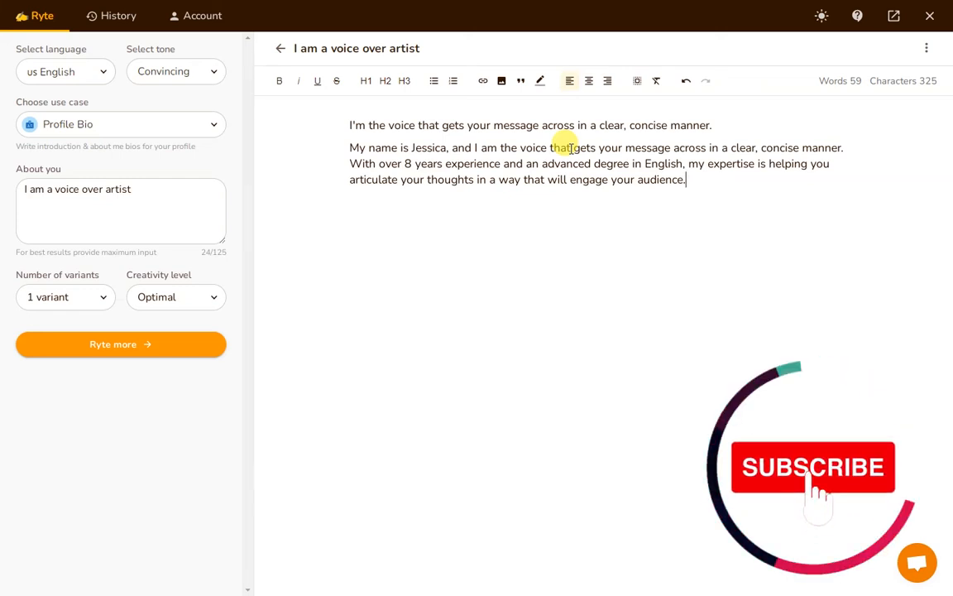
- Switch the use case to Product Description and enter "Translation services" as the product name
left_click(166, 122)
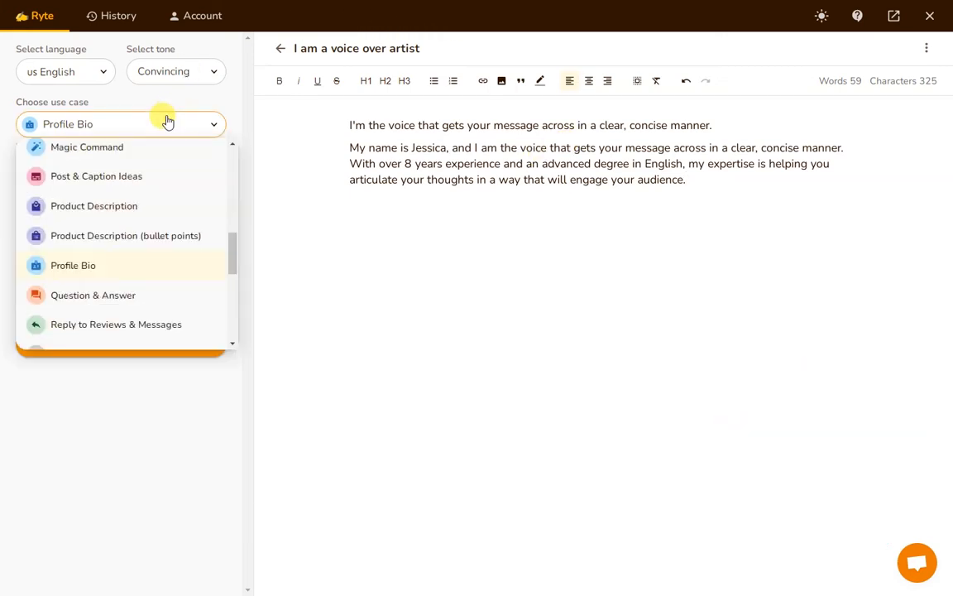
left_click(122, 208)
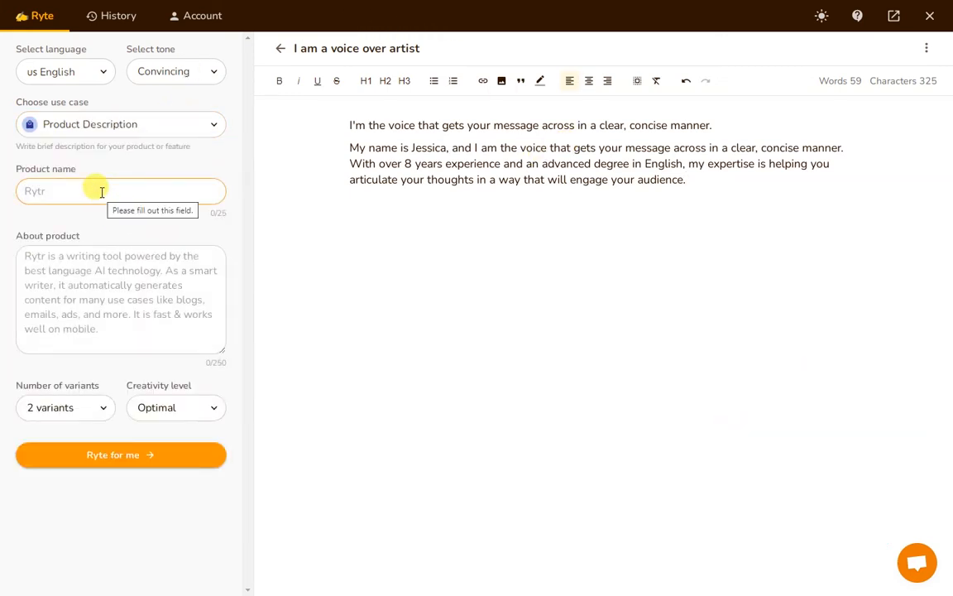
type("T")
key("BackSpace")
type("Transla")
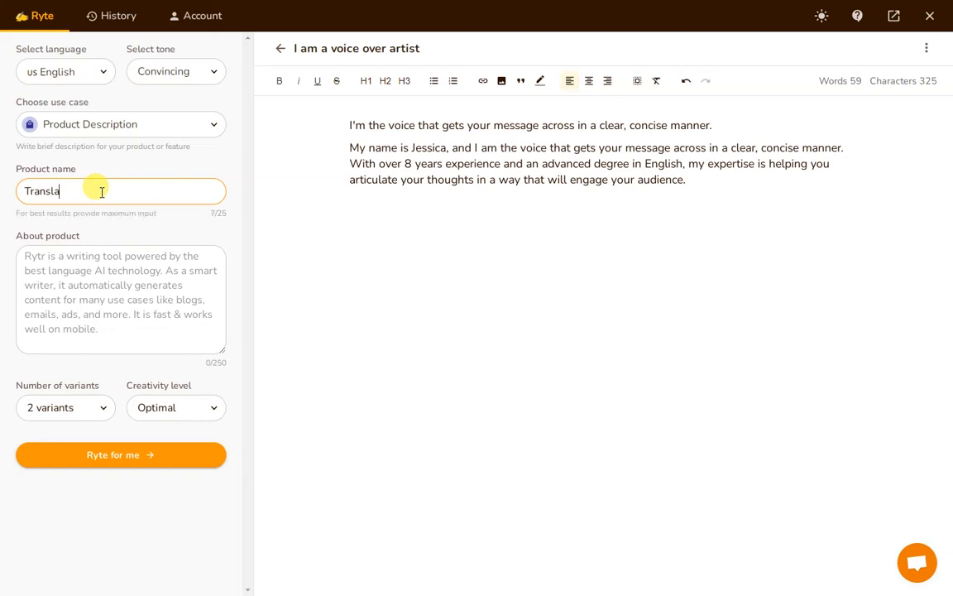
type("tion services")
- Describe the product as "I will translate your content from spanish to english language"
left_click(53, 261)
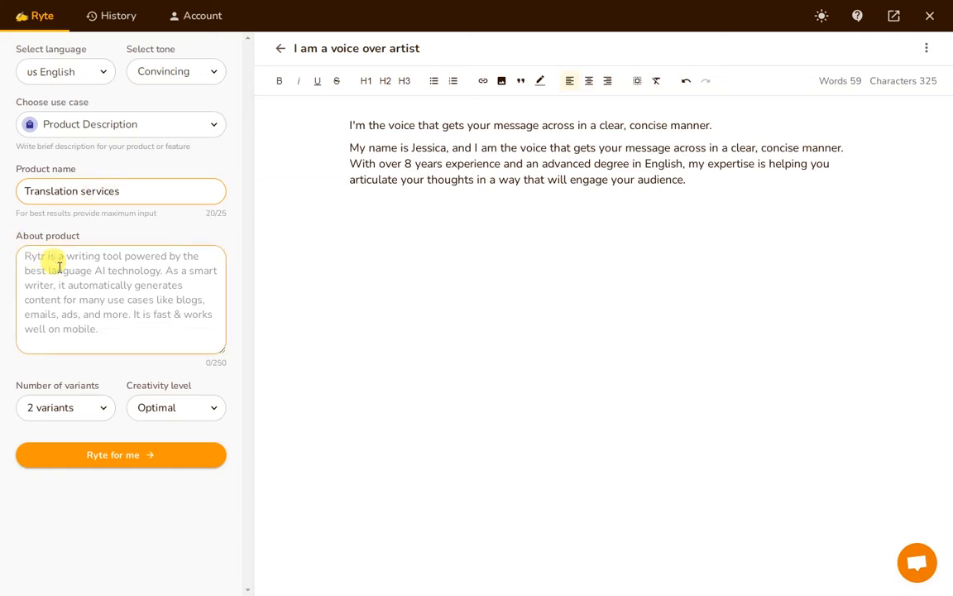
type("I ope")
key("BackSpace")
key("BackSpace")
key("BackSpace")
type("will ")
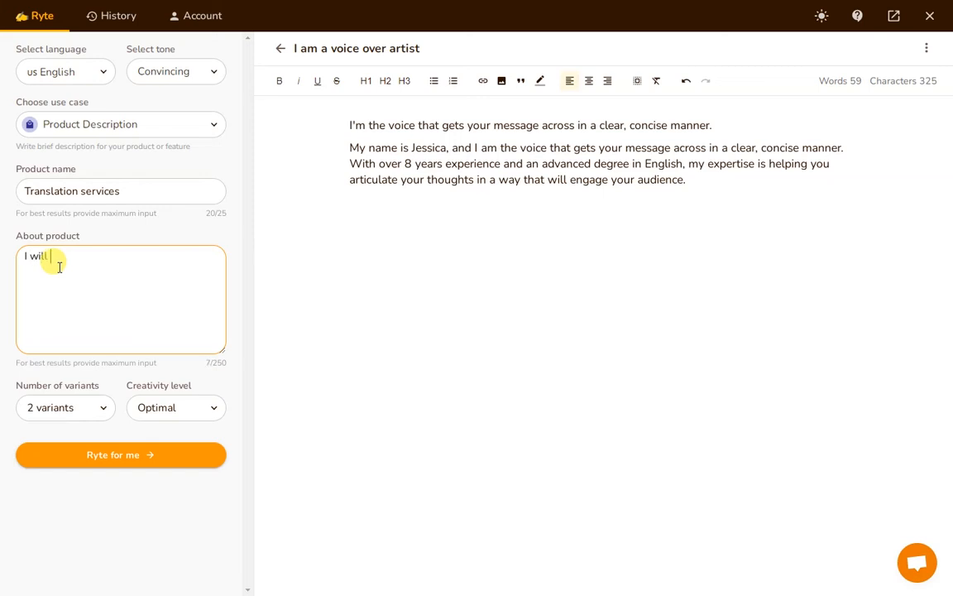
type("transl")
key("BackSpace")
type("pa")
key("BackSpace")
key("BackSpace")
type("late yoou")
key("BackSpace")
key("BackSpace")
type("ur content from ")
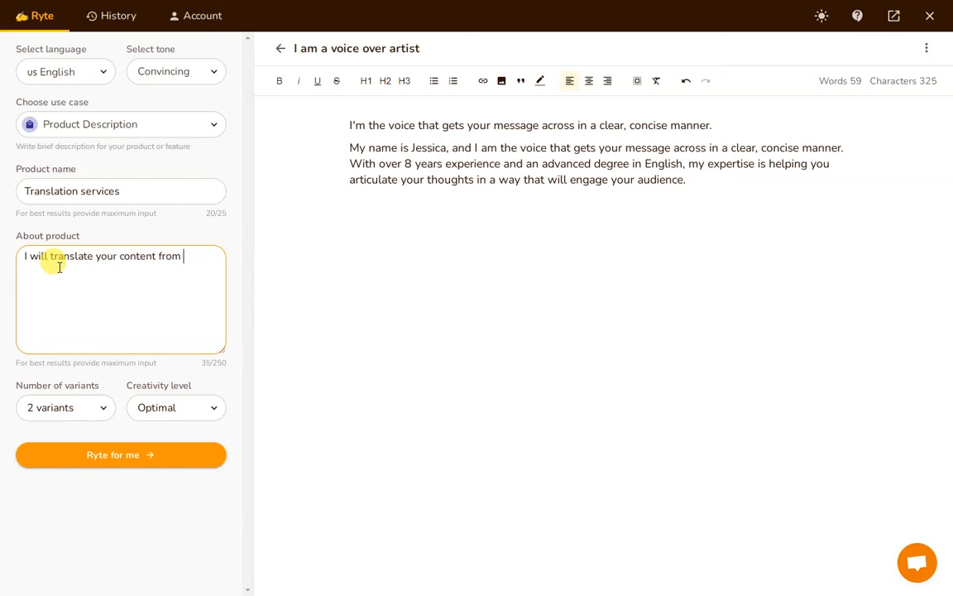
type("spanish to english ")
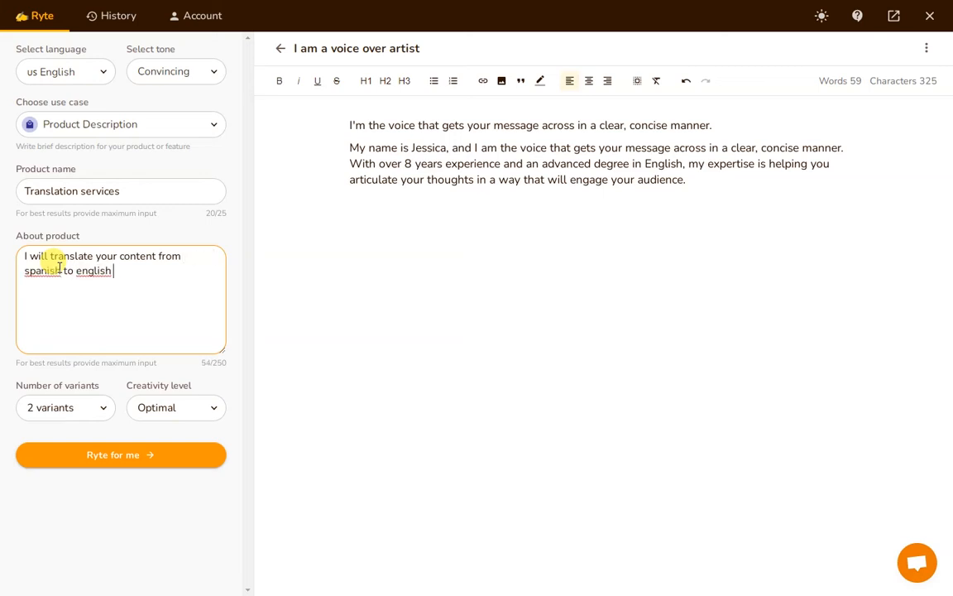
type("language")
- Apply the spelling suggestions that capitalize "Spanish" and "English" in the product description input
right_click(47, 267)
left_click(66, 276)
right_click(87, 271)
left_click(116, 283)
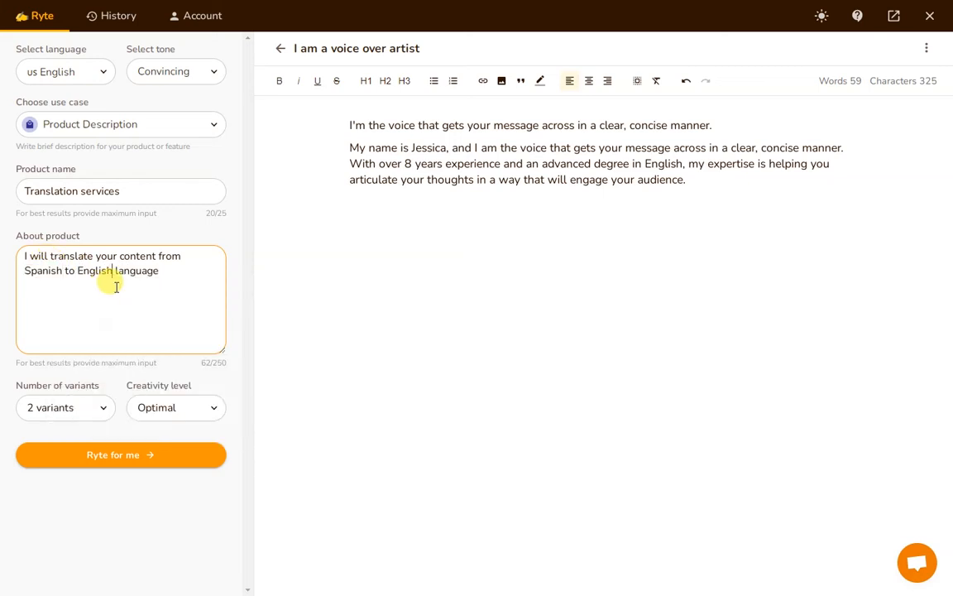
- Generate 1 variant of the translation services description and expand the generated text into a paragraph
left_click(89, 411)
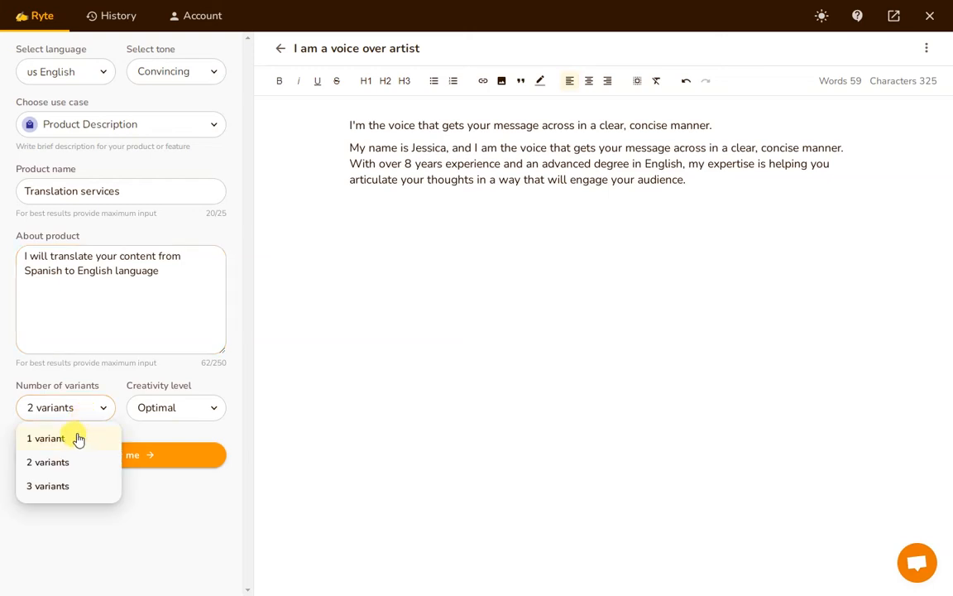
left_click(78, 439)
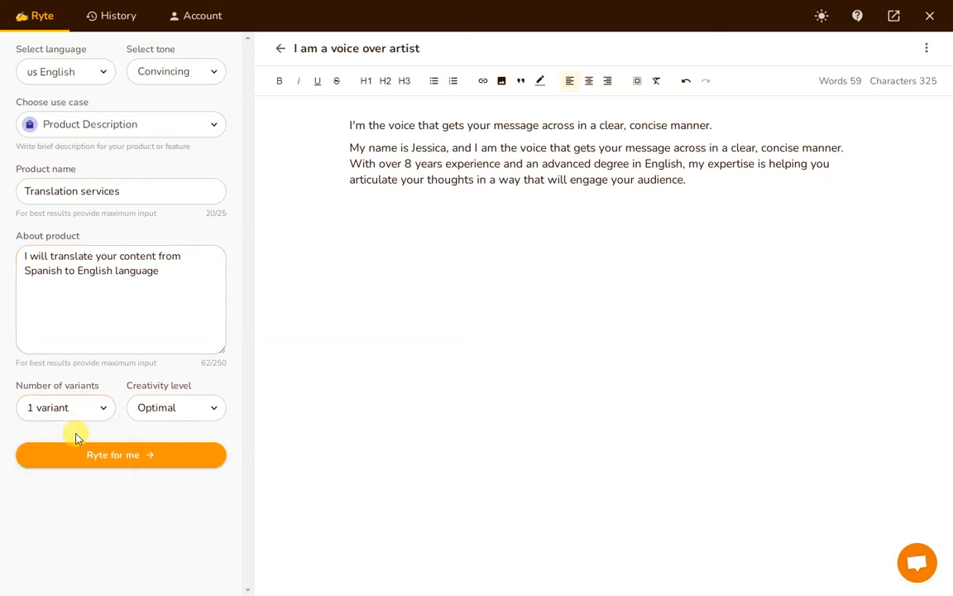
left_click(95, 447)
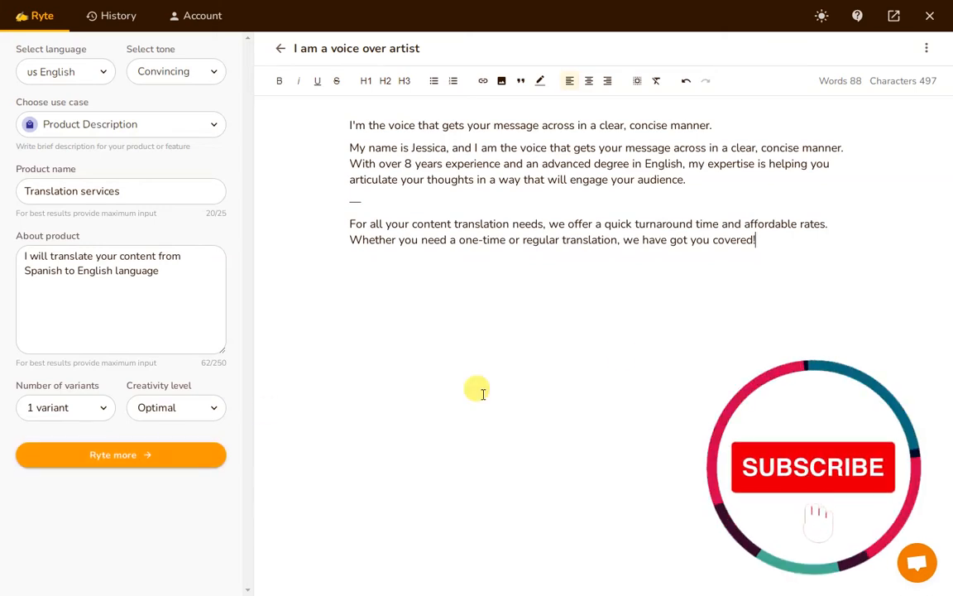
left_click_drag(756, 240, 330, 221)
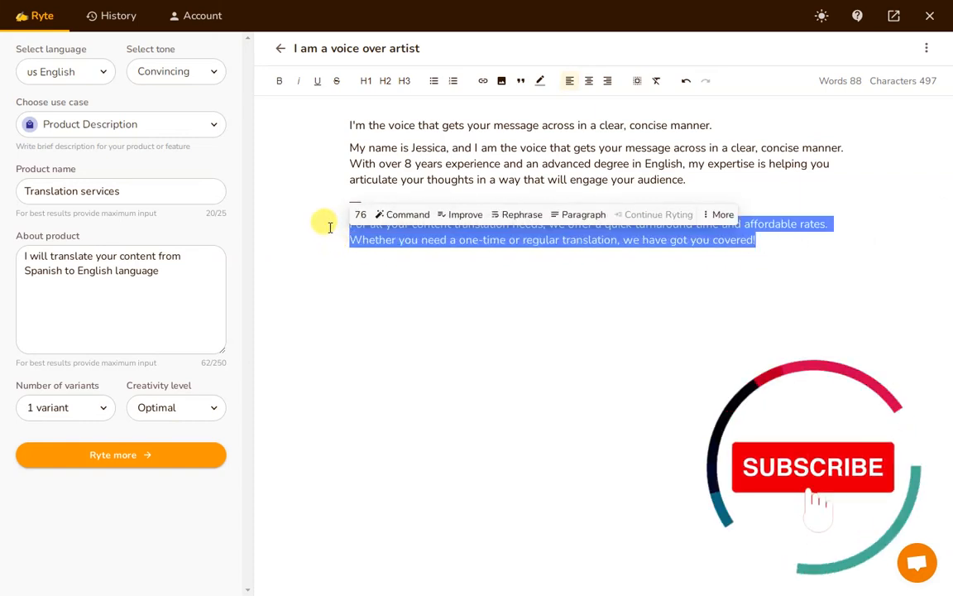
left_click(584, 202)
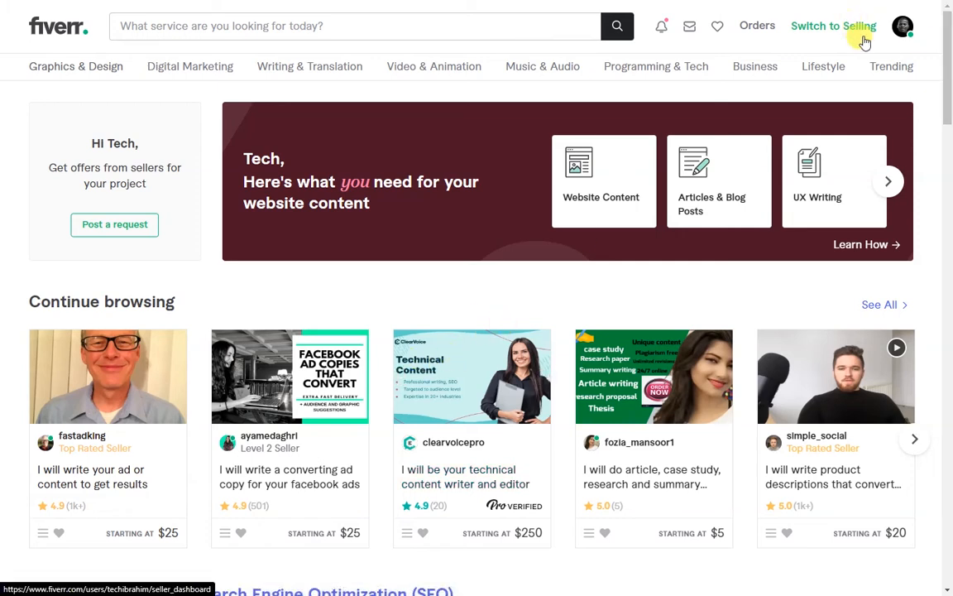
- On Fiverr, go to the seller profile and open the technical content writer gig for editing
left_click(902, 28)
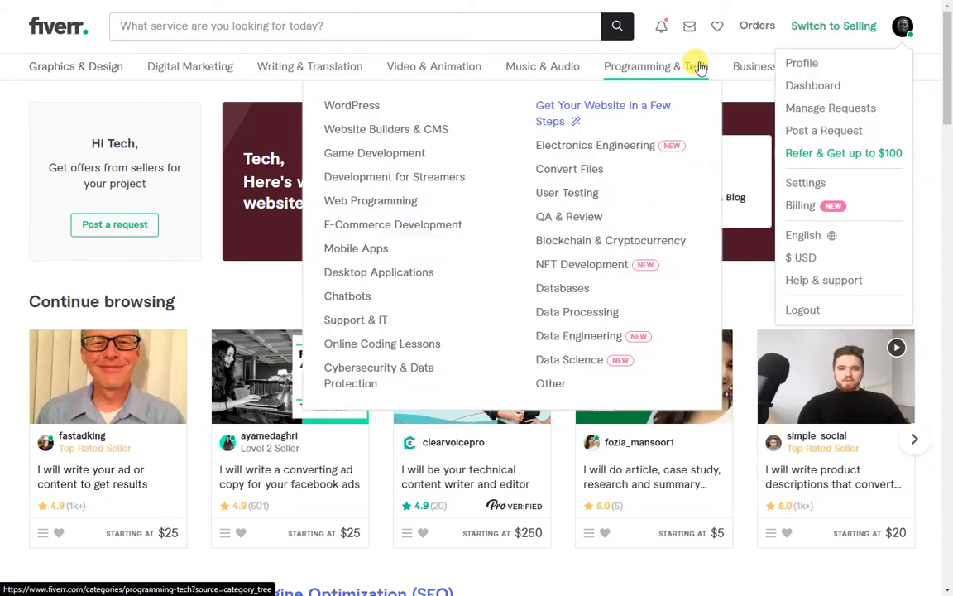
left_click(821, 65)
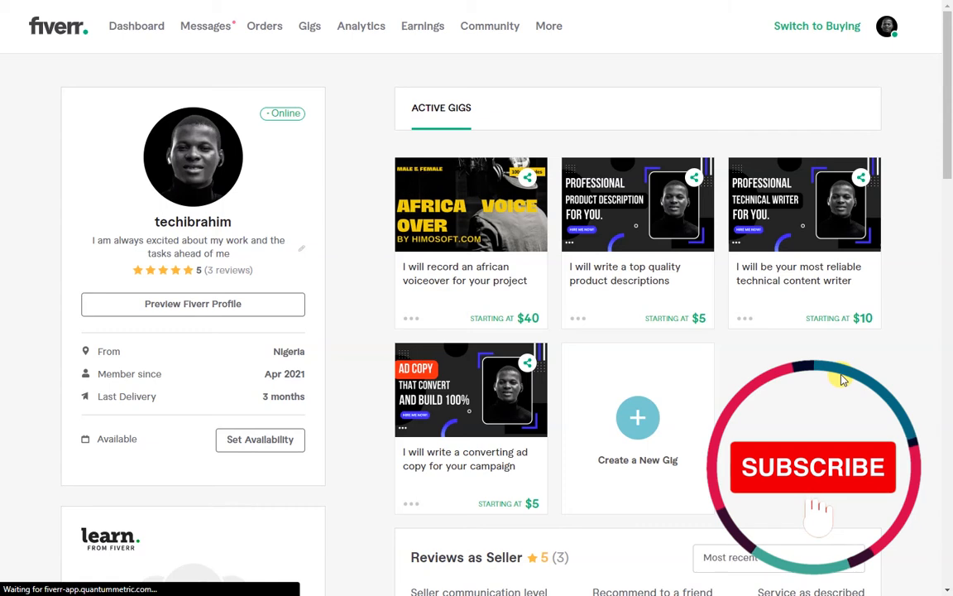
left_click(821, 283)
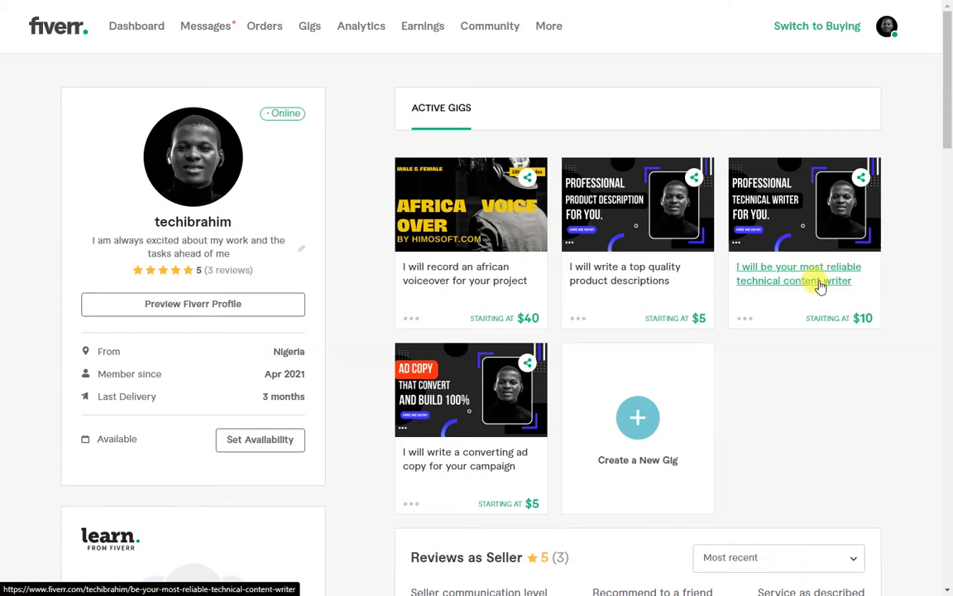
left_click(740, 321)
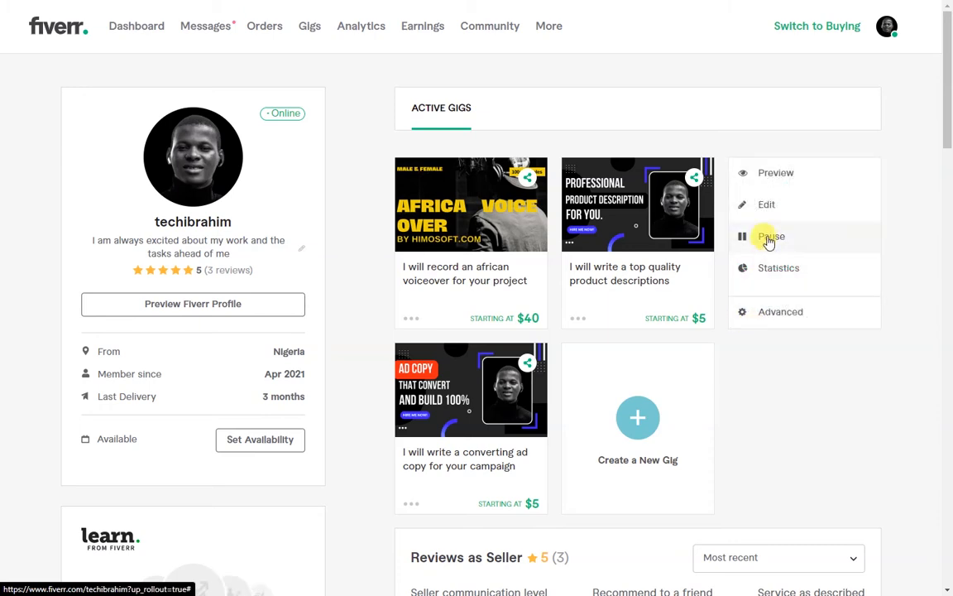
left_click(760, 207)
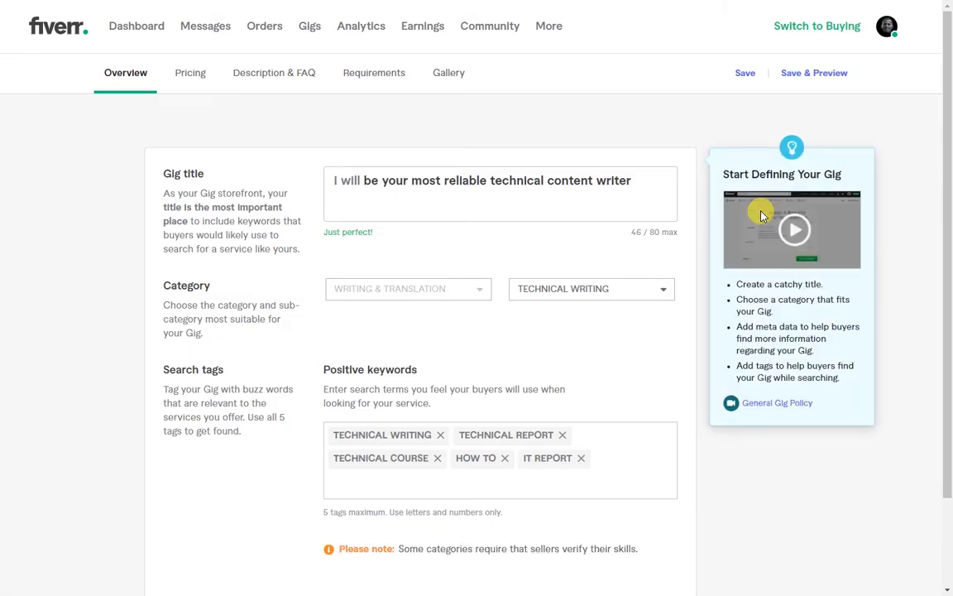
- Review the gig's title, category, metadata and search tags in its overview
scroll(745, 260, "down", 1)
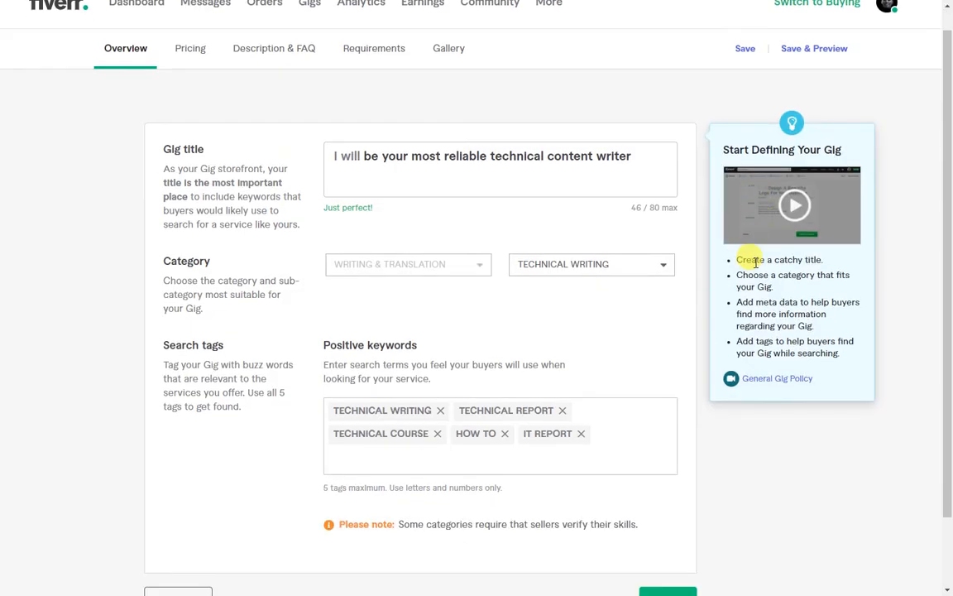
scroll(744, 260, "up", 1)
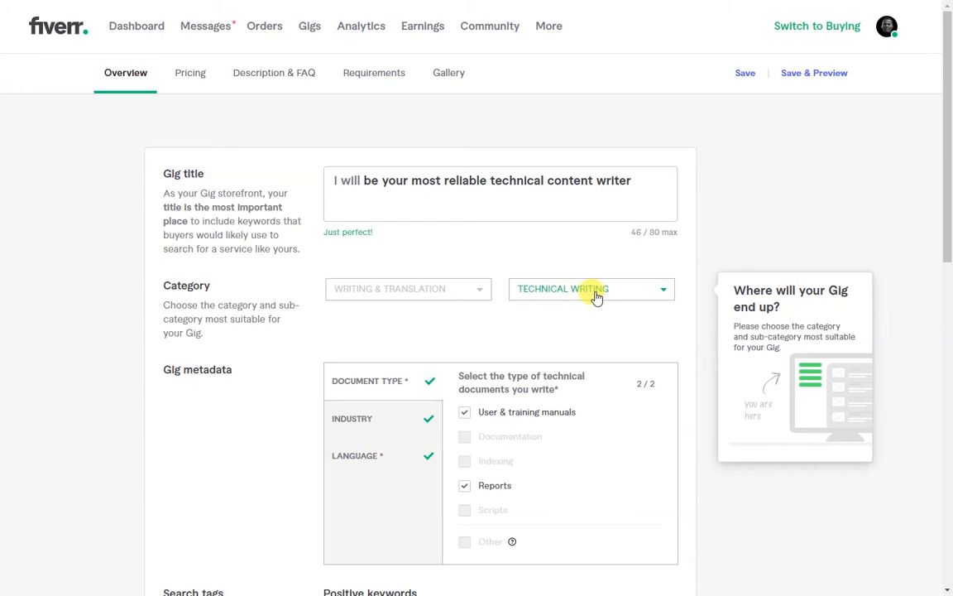
scroll(538, 245, "down", 1)
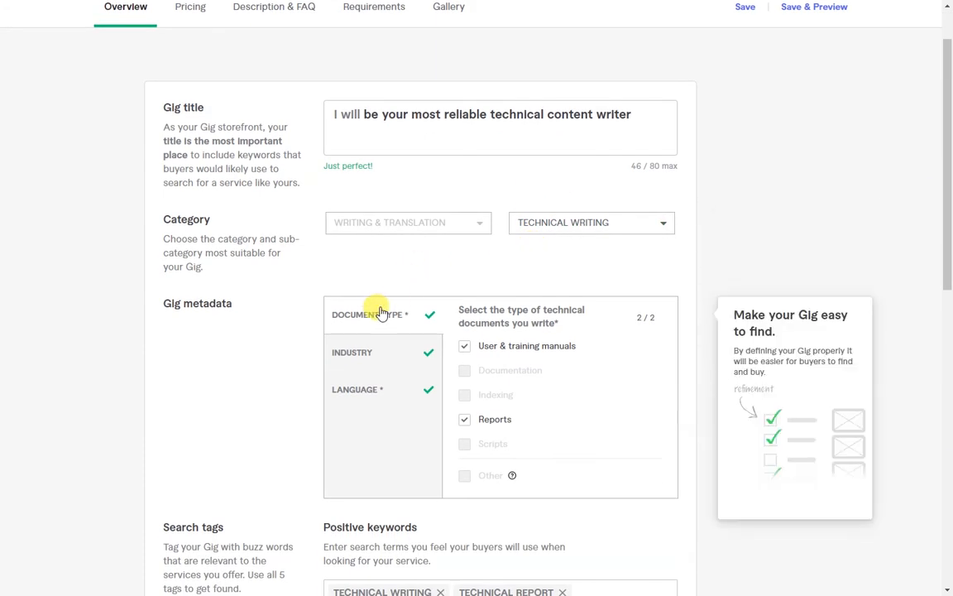
scroll(414, 315, "down", 1)
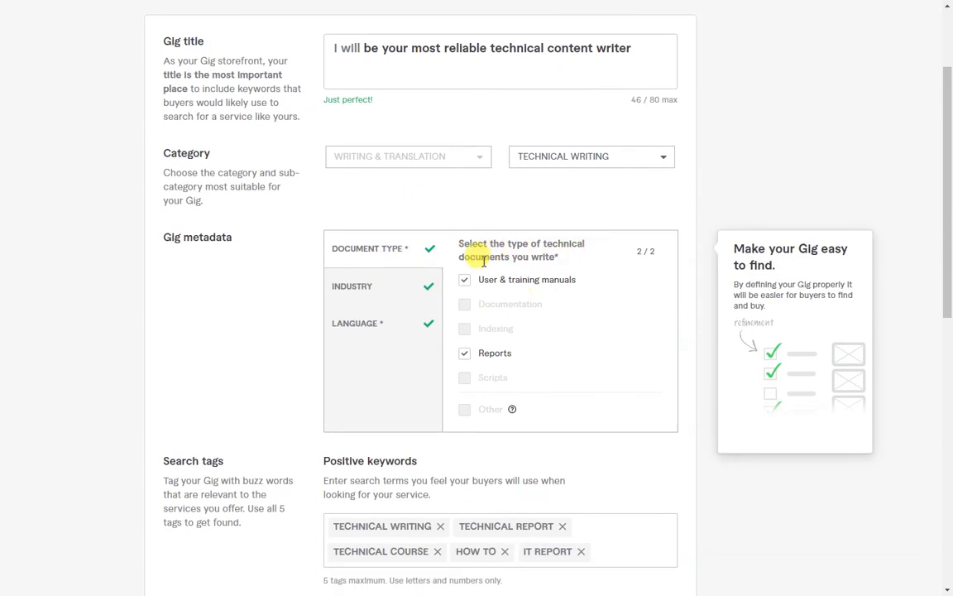
scroll(505, 252, "down", 1)
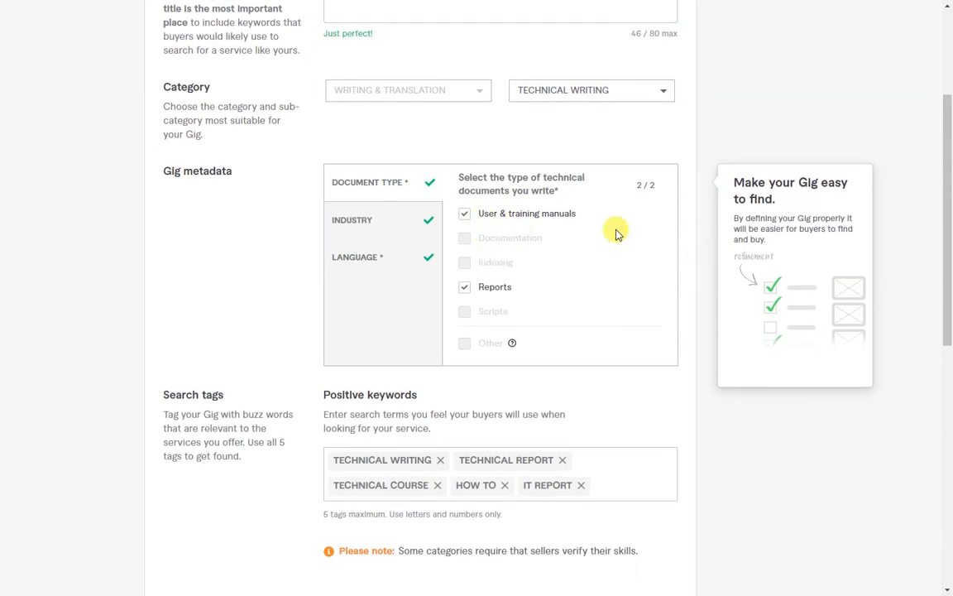
- Examine the gig metadata's industry and language selections, the search tags and the gig title in the overview
left_click(392, 231)
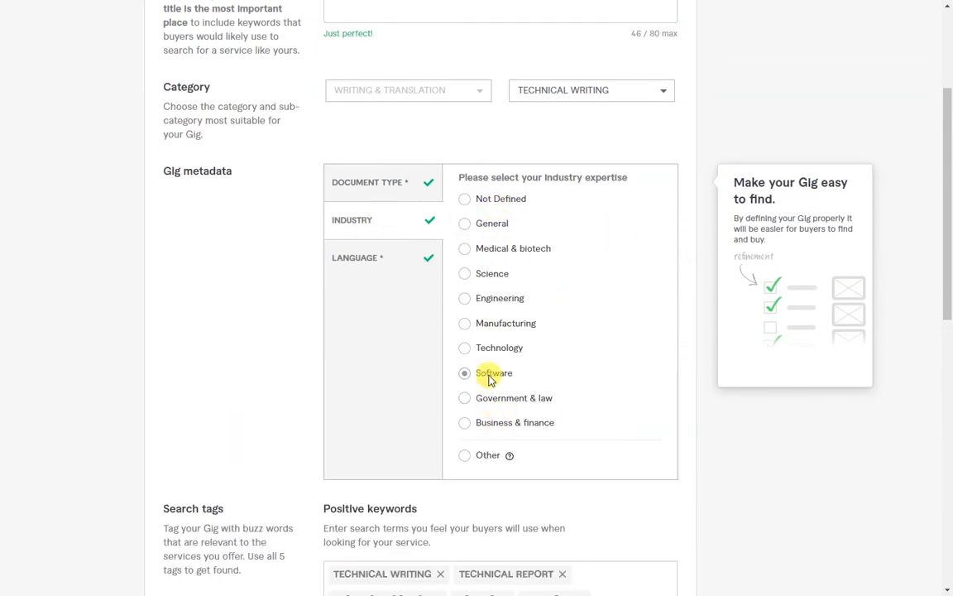
left_click(377, 263)
scroll(617, 414, "down", 5)
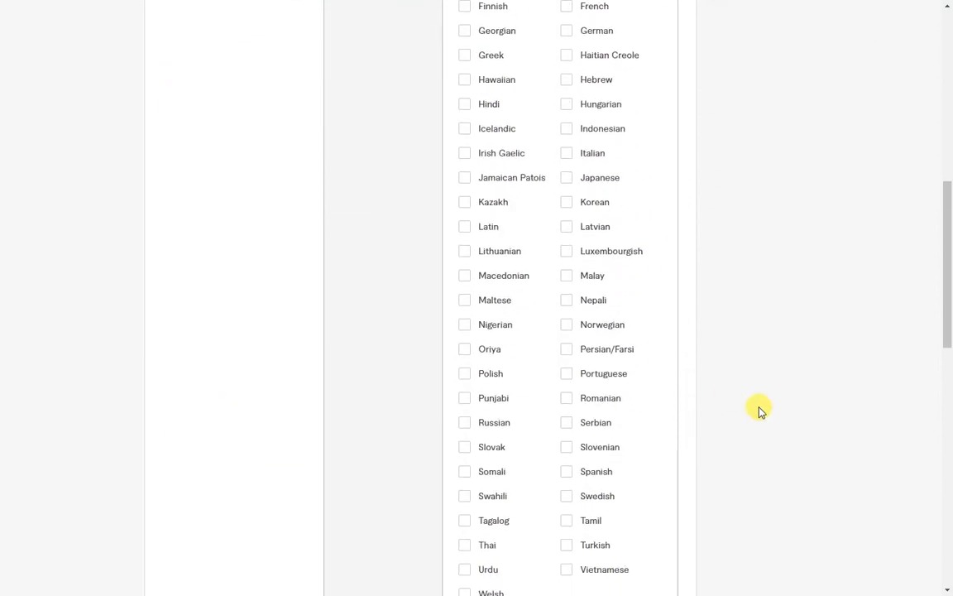
scroll(760, 408, "down", 5)
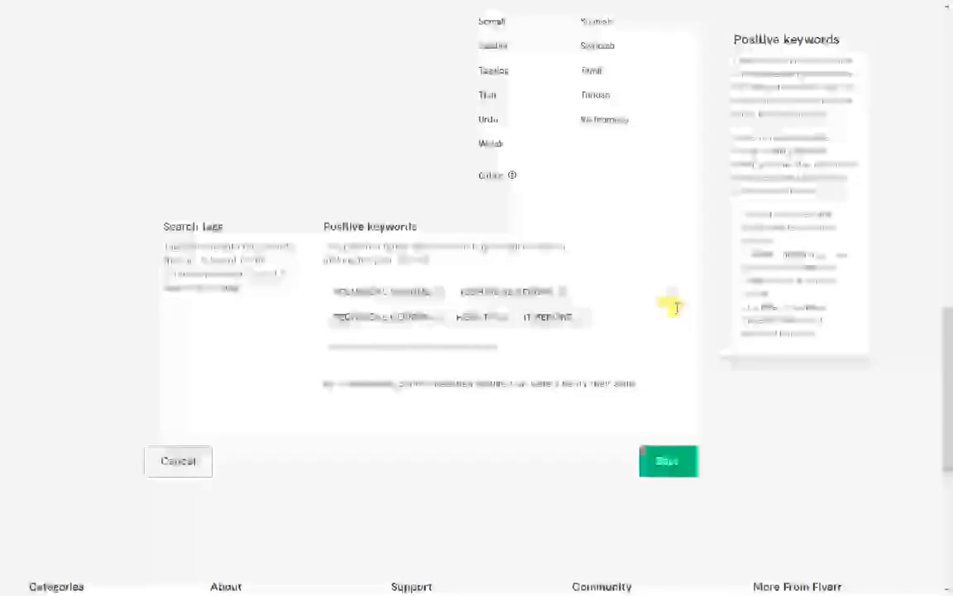
scroll(674, 306, "up", 7)
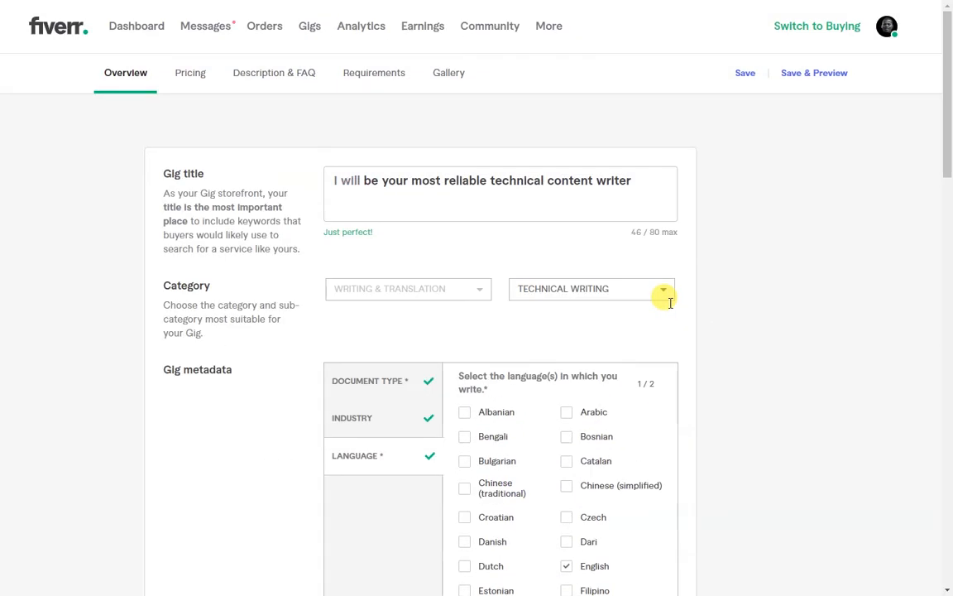
left_click(497, 184)
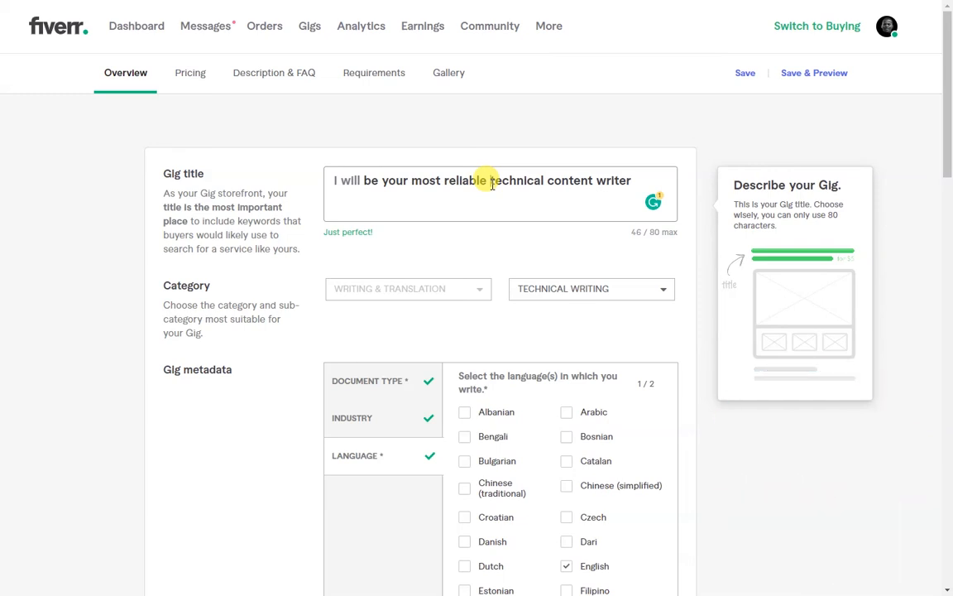
- Open the gig's pricing settings and review the Basic package's scope, delivery time, word count and revisions
left_click(187, 77)
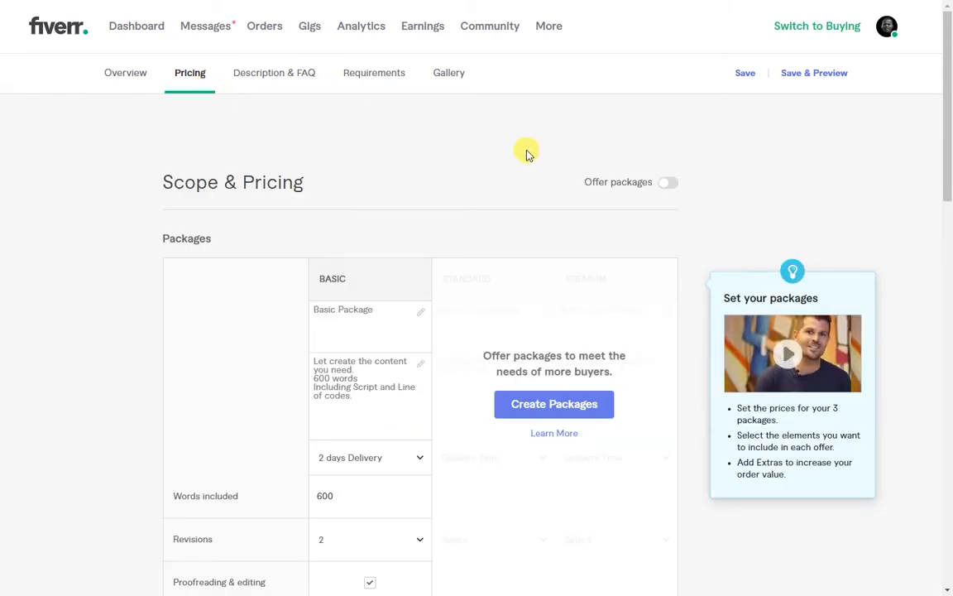
scroll(672, 161, "down", 2)
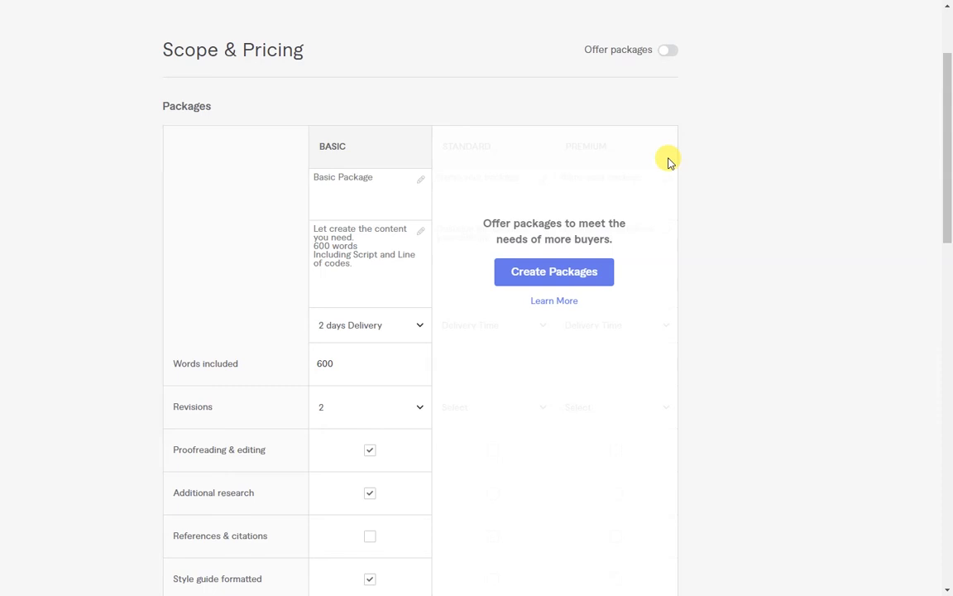
scroll(273, 298, "down", 3)
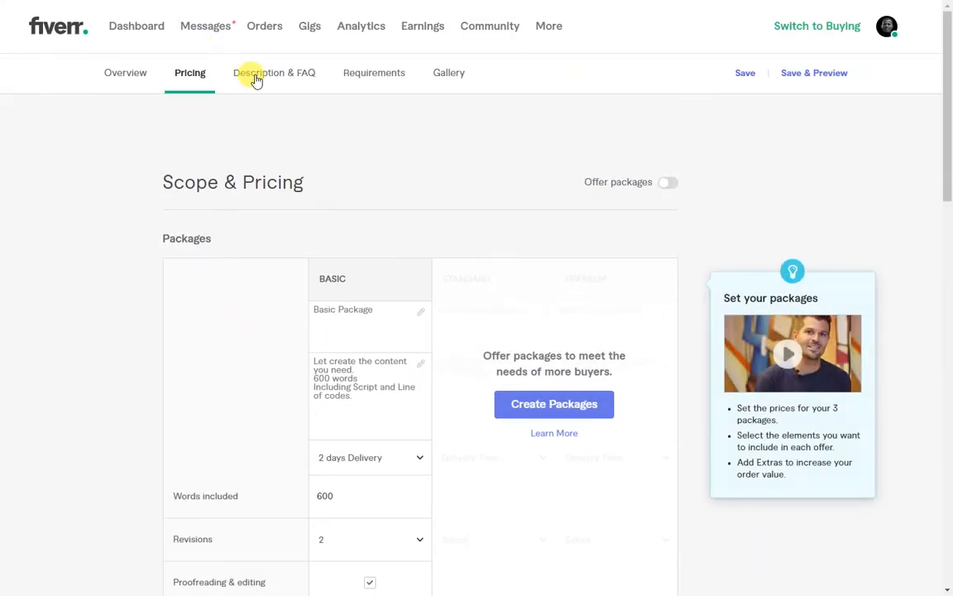
- Open the gig's description and FAQ settings and read the full description and the milestone workflow section
left_click(257, 76)
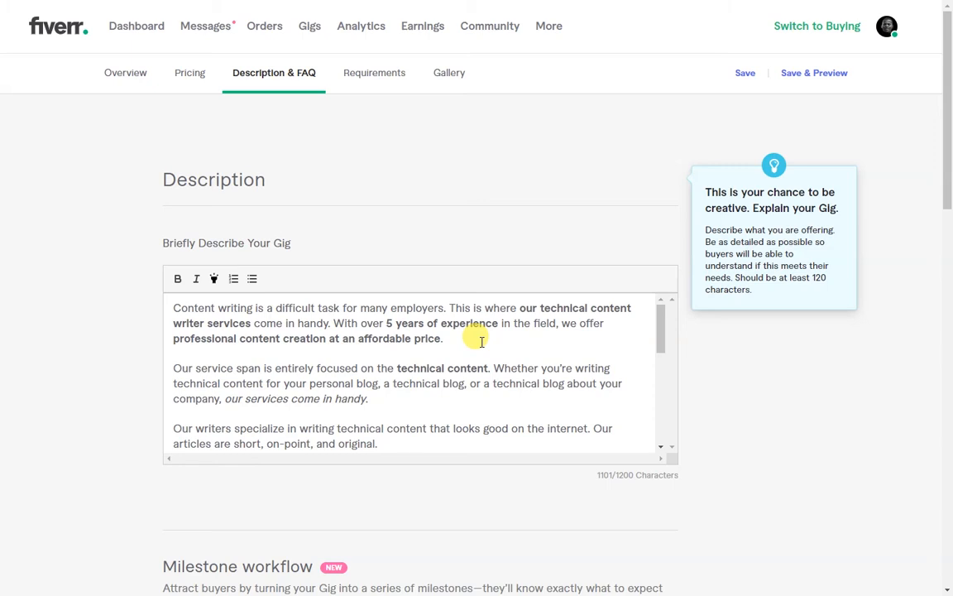
left_click_drag(663, 330, 660, 385)
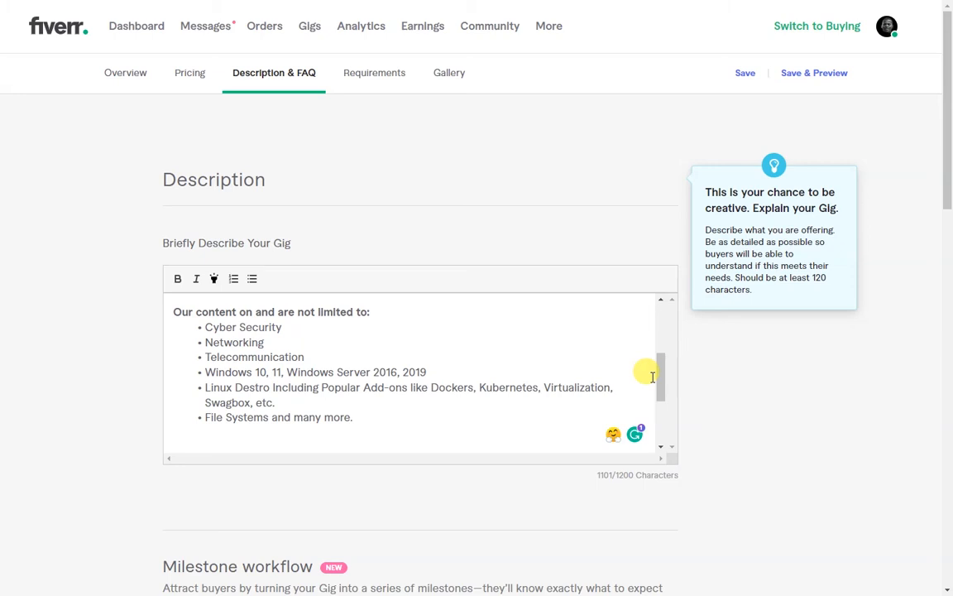
left_click_drag(663, 372, 664, 420)
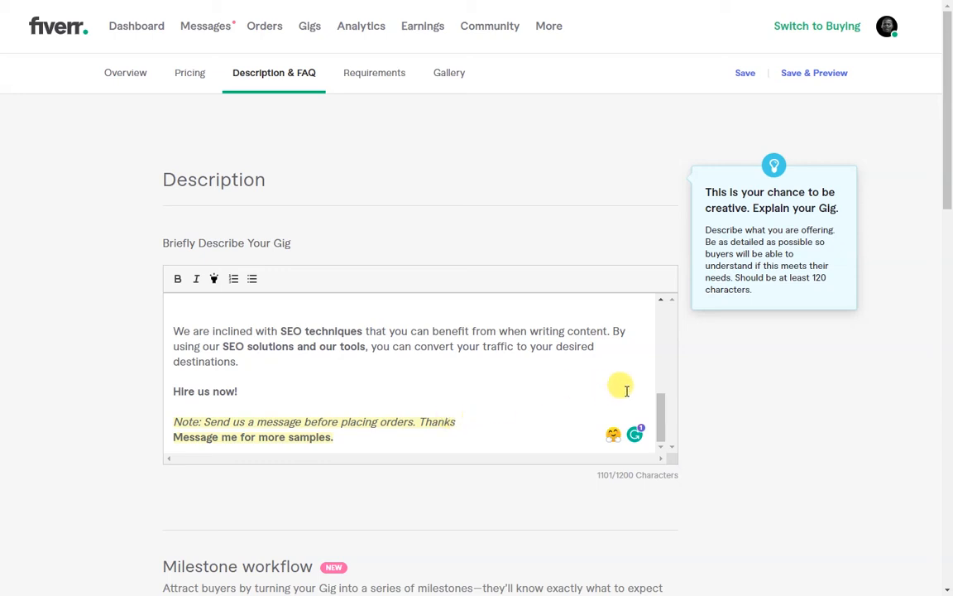
left_click_drag(660, 411, 662, 319)
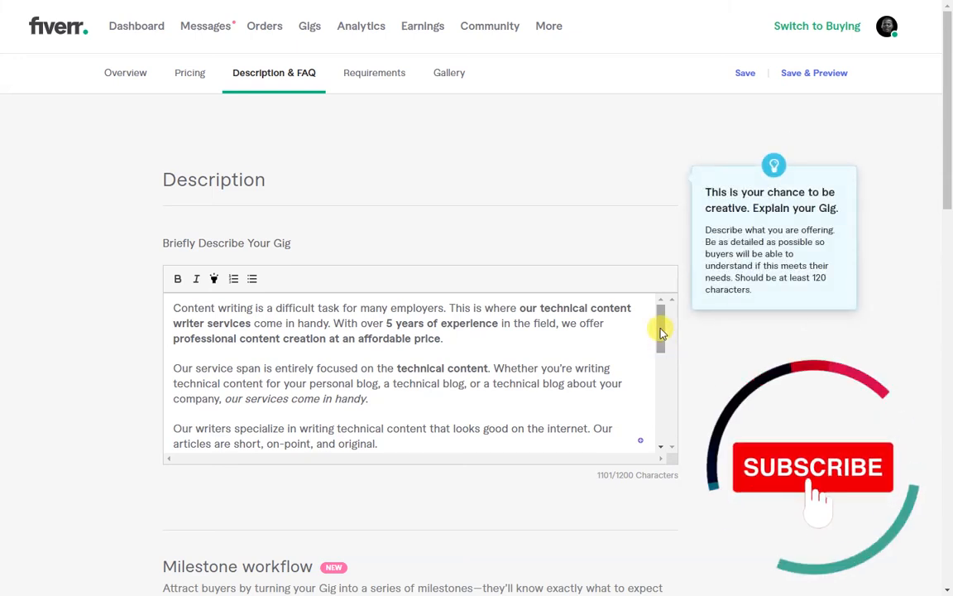
scroll(507, 334, "down", 1)
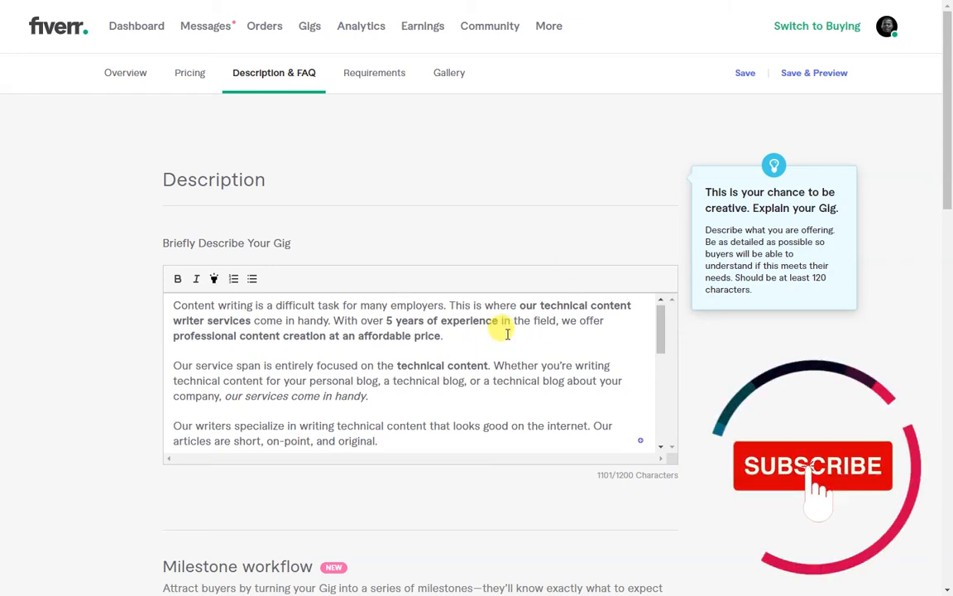
scroll(508, 333, "down", 10)
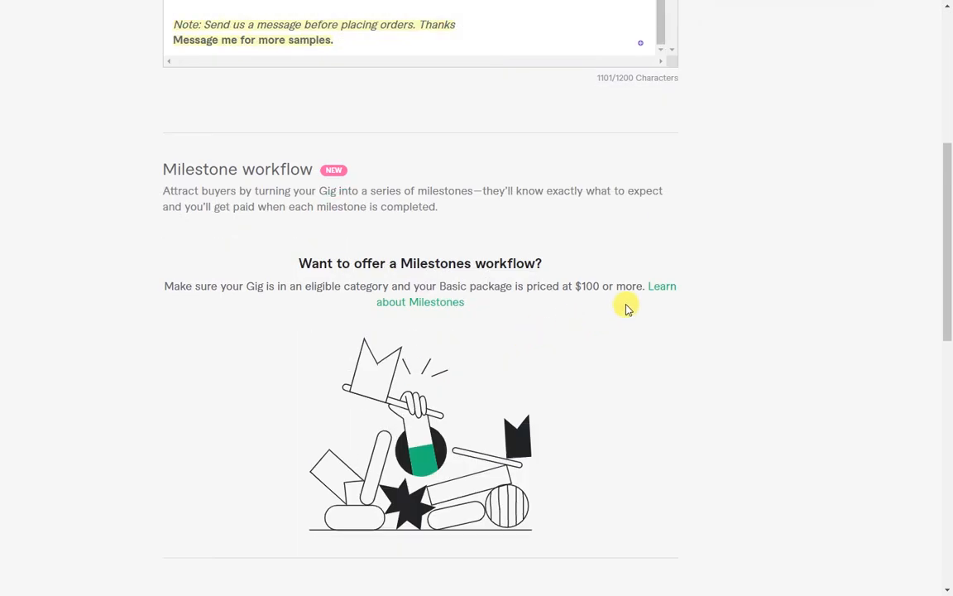
scroll(626, 308, "down", 6)
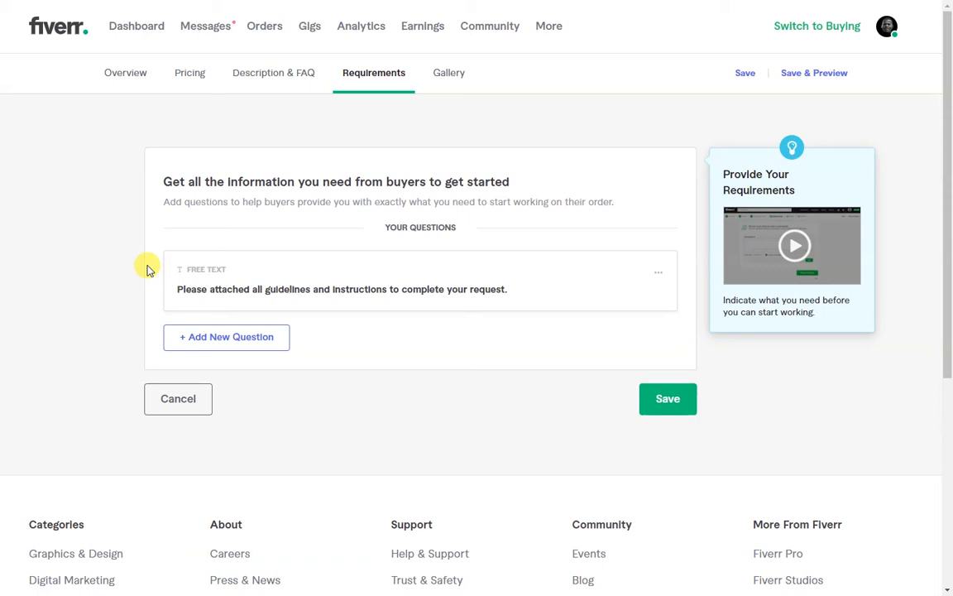
- Open the gig's gallery settings and read the gig image guidelines on text, contrast, third-party logos and personal pictures
left_click(445, 76)
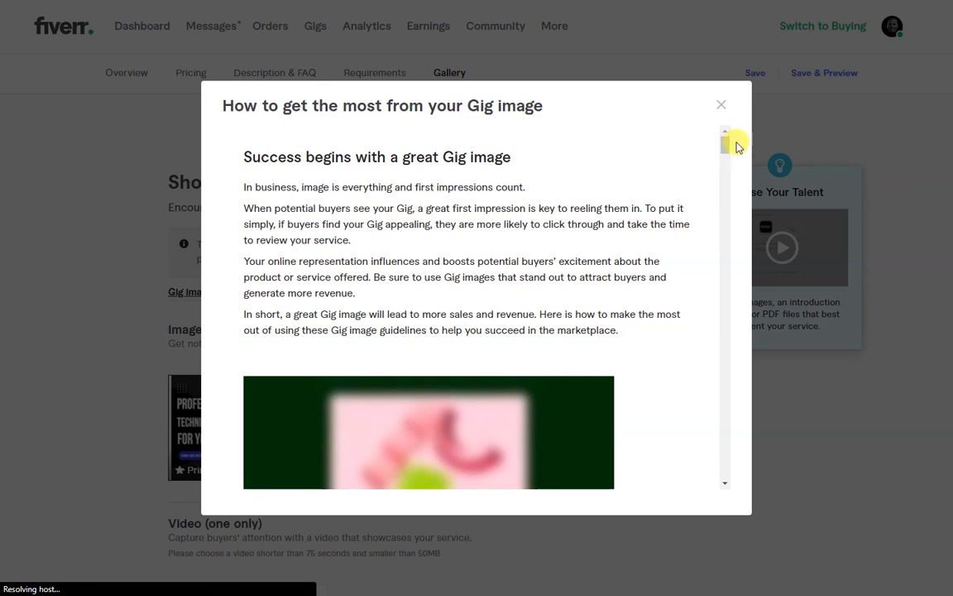
left_click_drag(727, 144, 730, 226)
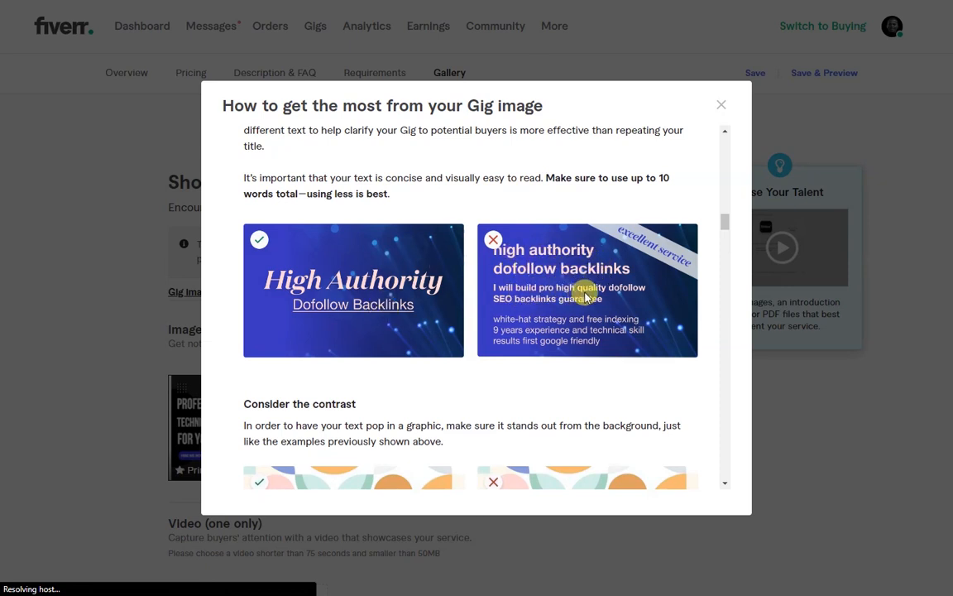
scroll(725, 228, "down", 3)
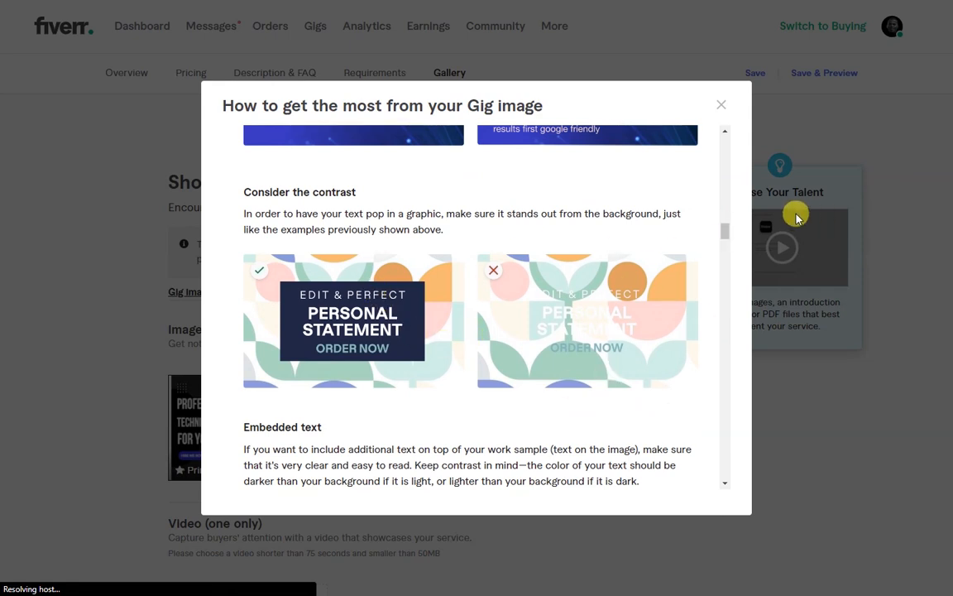
mouse_move(726, 230)
left_mouse_down()
mouse_move(728, 254)
mouse_move(729, 245)
left_mouse_up()
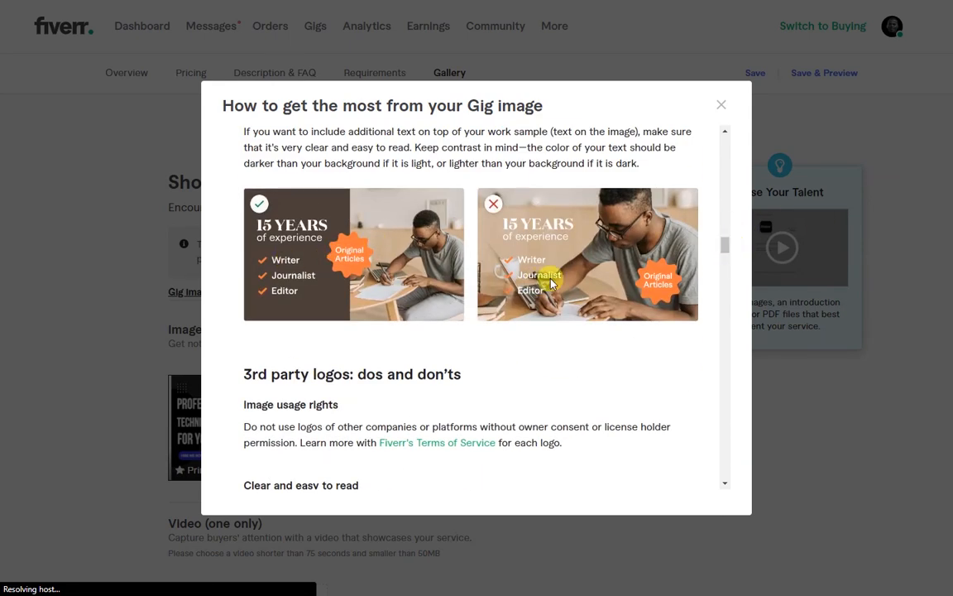
mouse_move(725, 247)
left_mouse_down()
mouse_move(727, 255)
mouse_move(729, 245)
left_mouse_up()
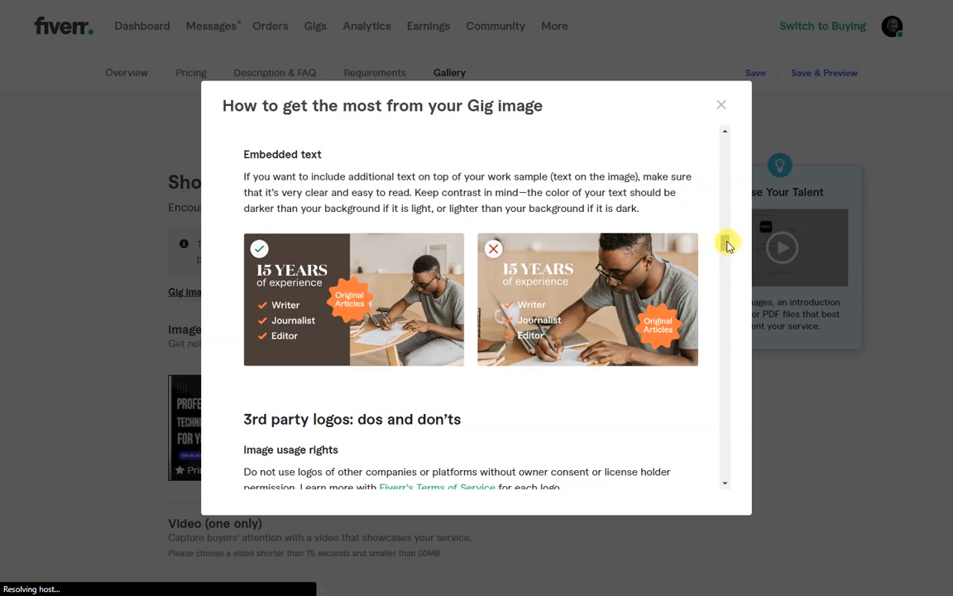
scroll(725, 248, "down", 2)
left_click_drag(726, 246, 728, 263)
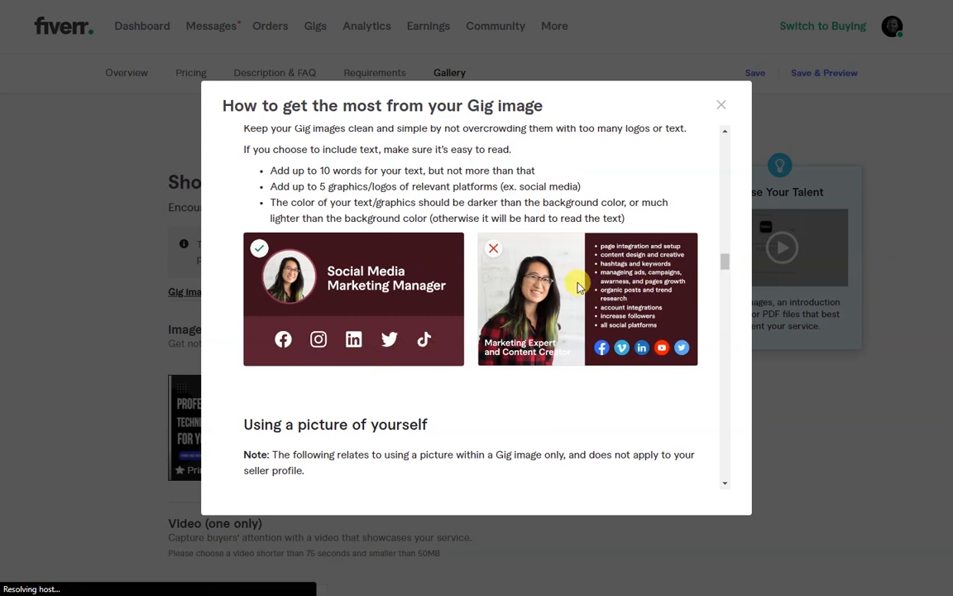
left_click_drag(725, 261, 725, 286)
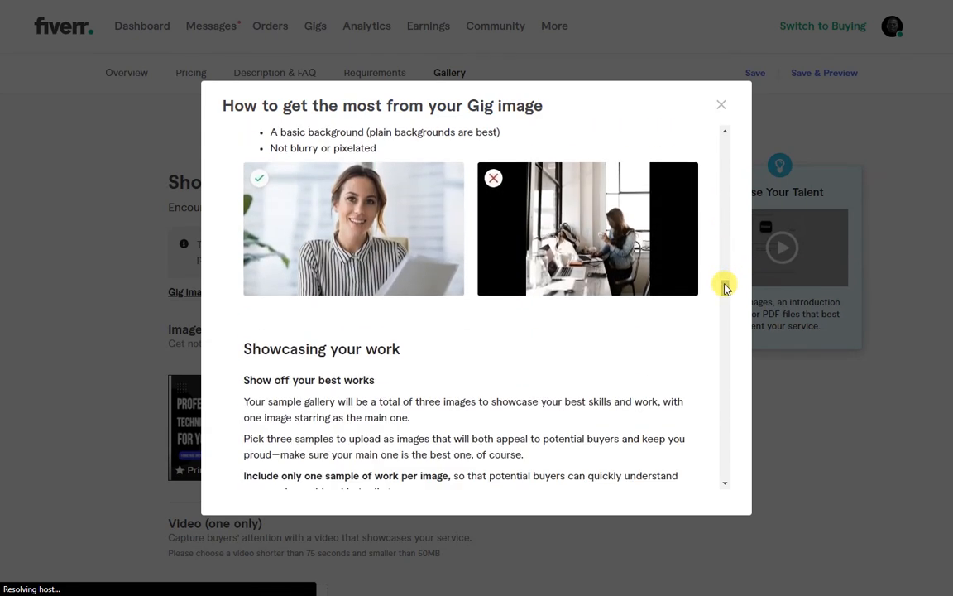
left_click(721, 105)
- Review the gig gallery's sections for images, video and PDF documents
scroll(607, 366, "down", 2)
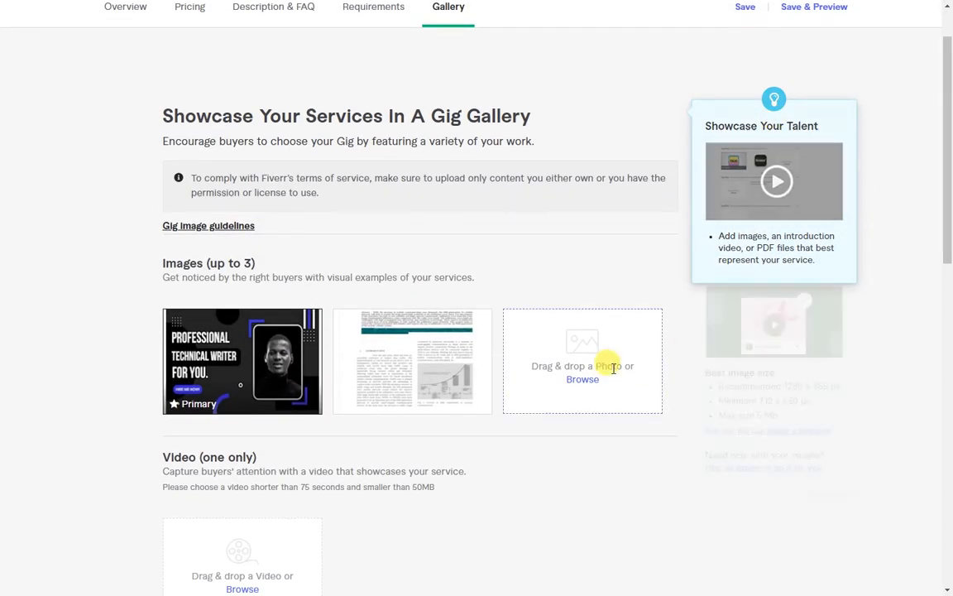
scroll(706, 396, "down", 2)
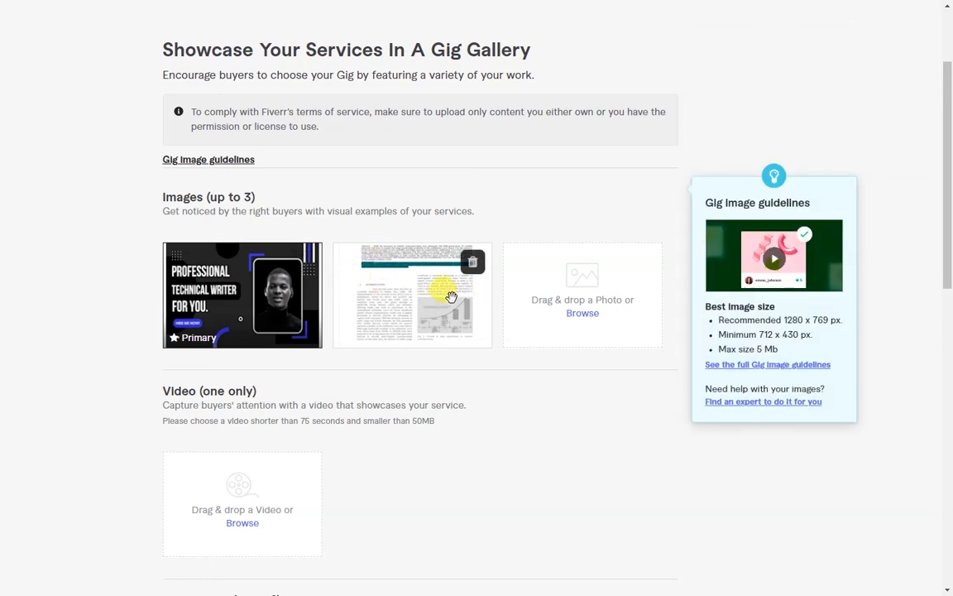
scroll(451, 306, "down", 5)
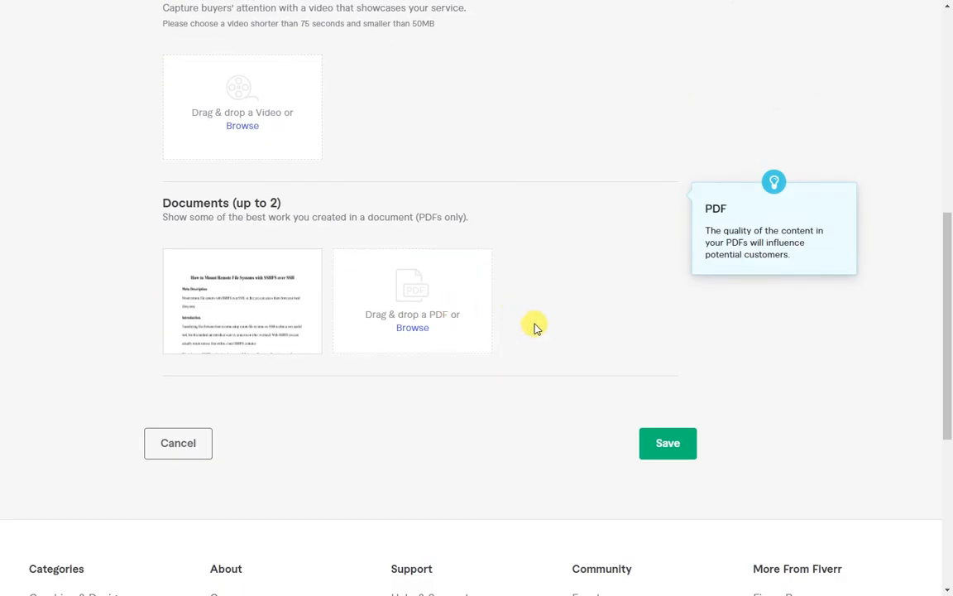
scroll(553, 326, "up", 1)
scroll(555, 321, "up", 1)
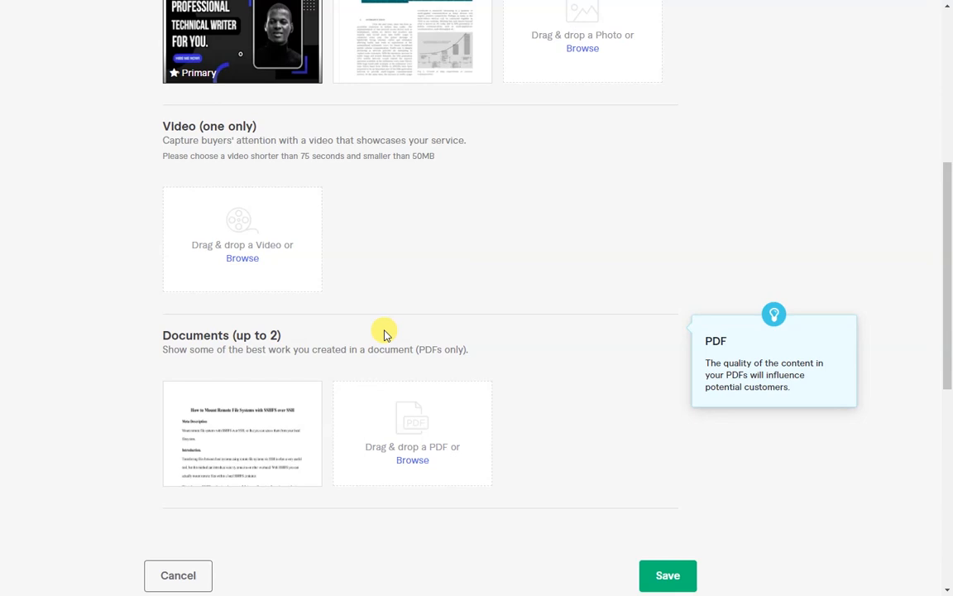
scroll(383, 331, "up", 1)
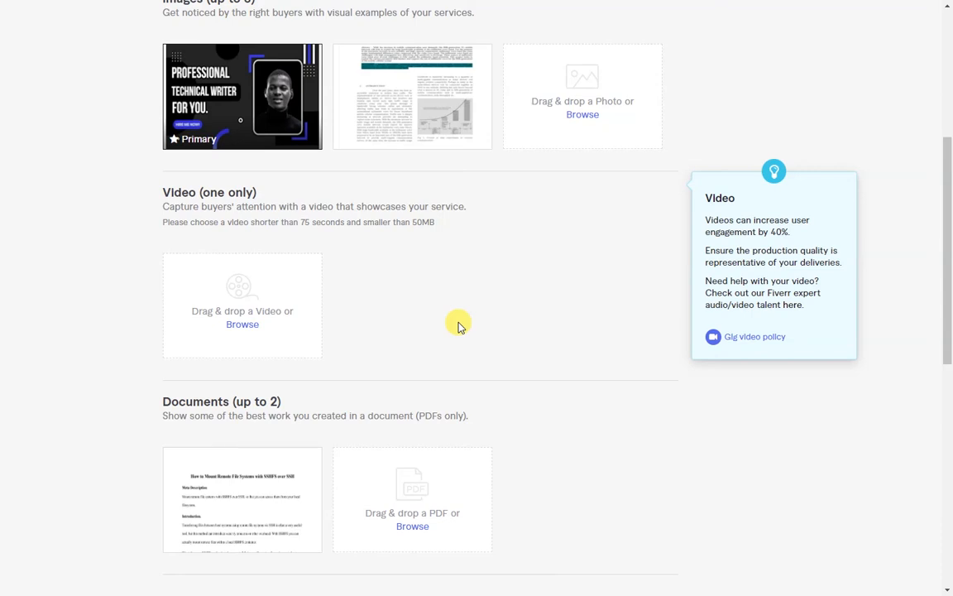
scroll(458, 324, "up", 4)
scroll(458, 327, "down", 10)
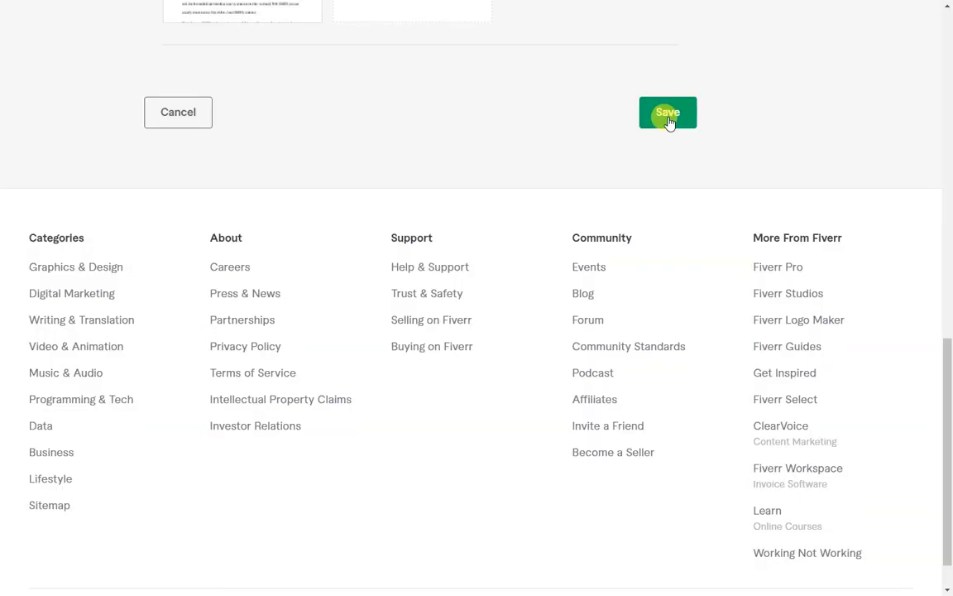
scroll(670, 123, "up", 10)
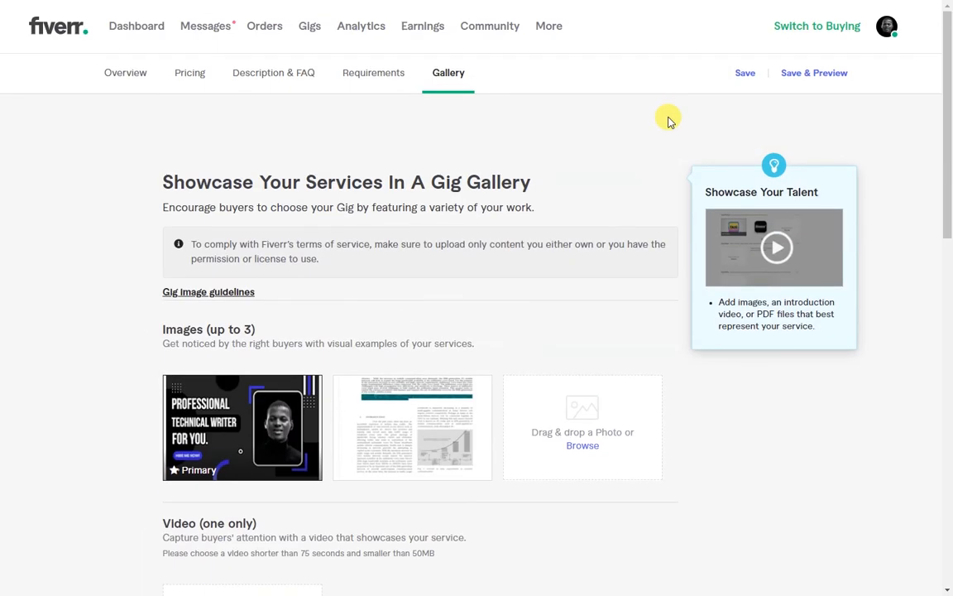